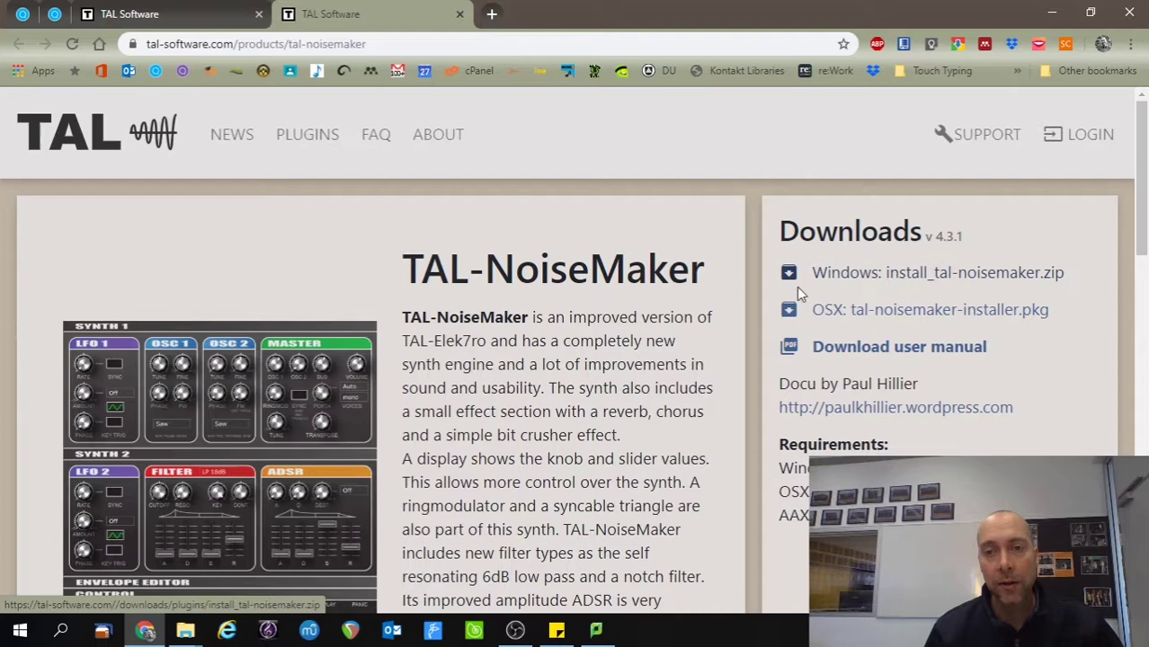
- Download the Windows installer install_tal-noisemaker.zip from the TAL Software site
left_click(896, 282)
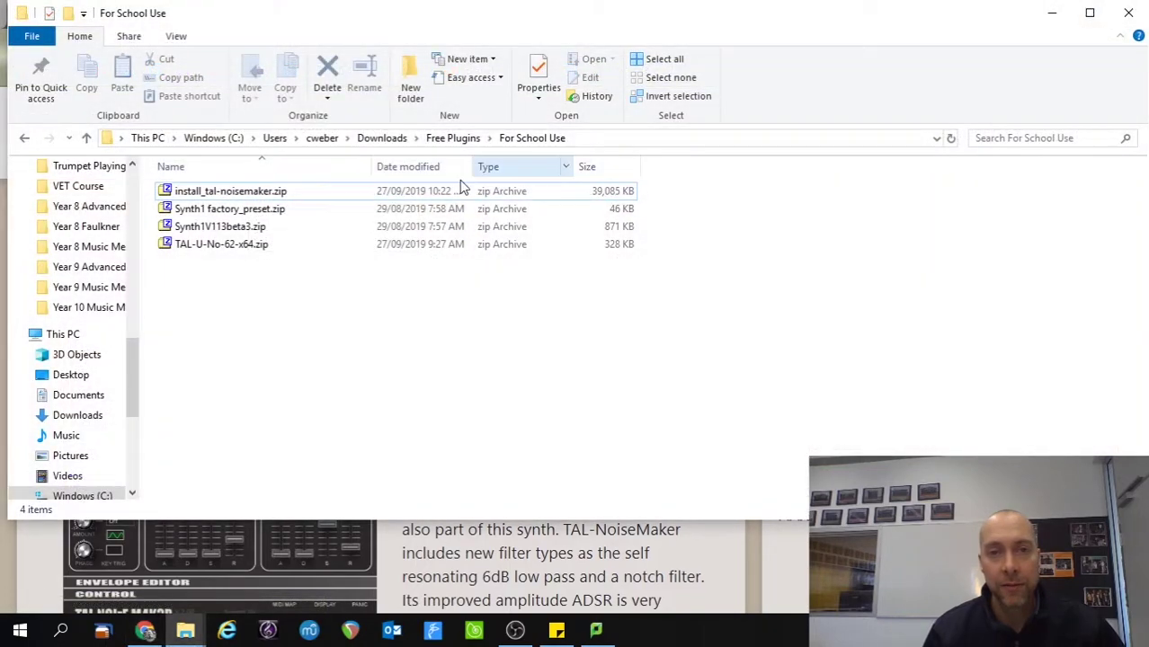
- Save the zip, preview it in the archive viewer, then close that viewer
left_click(305, 195)
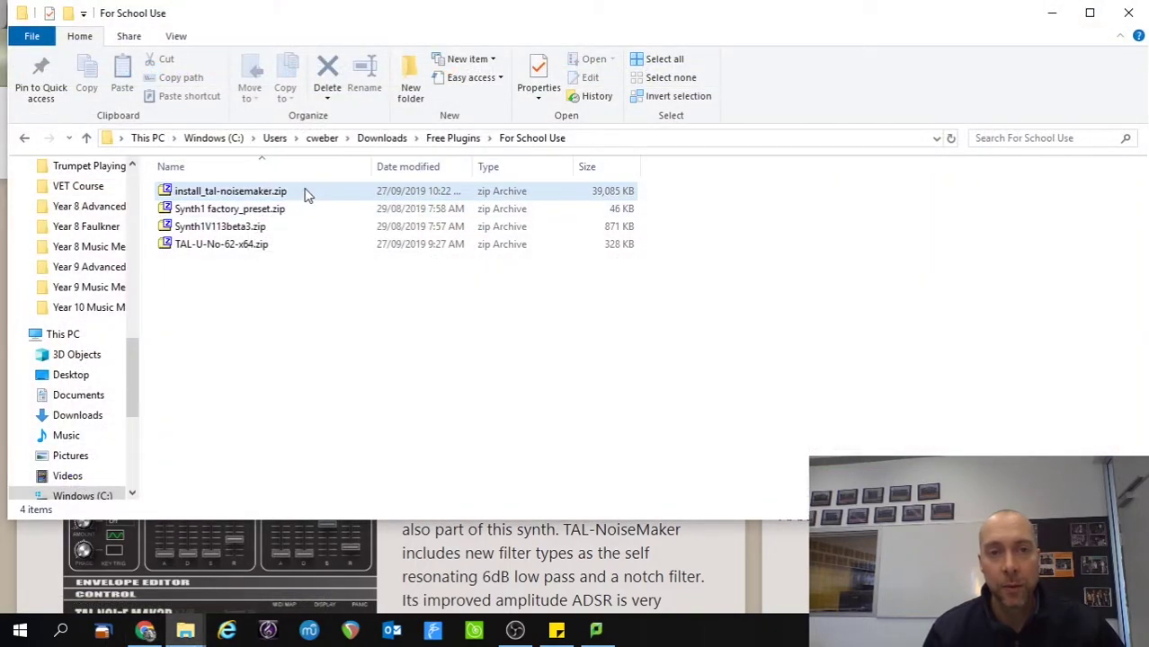
left_click(306, 195)
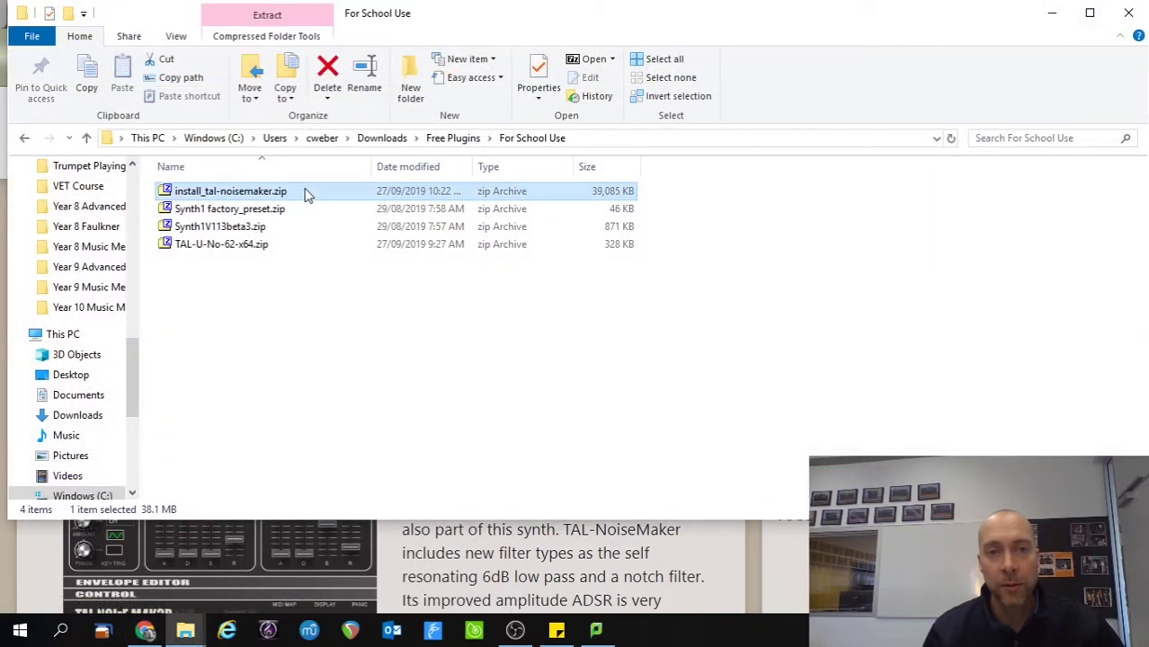
double_click(226, 192)
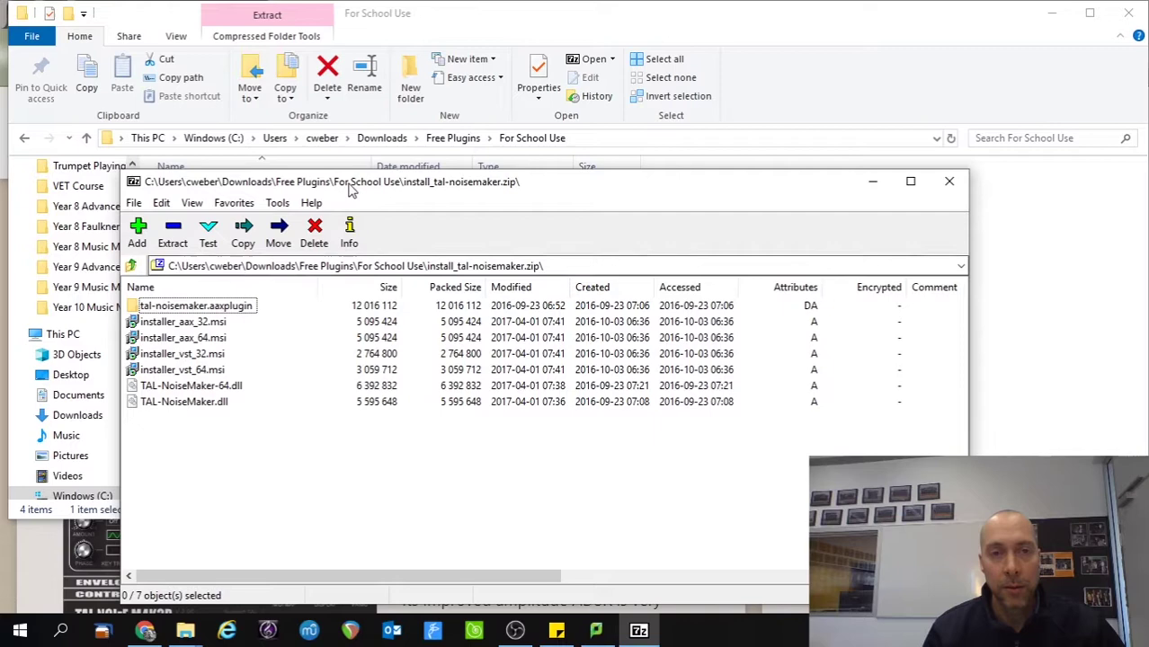
left_click_drag(346, 183, 351, 153)
left_click(953, 151)
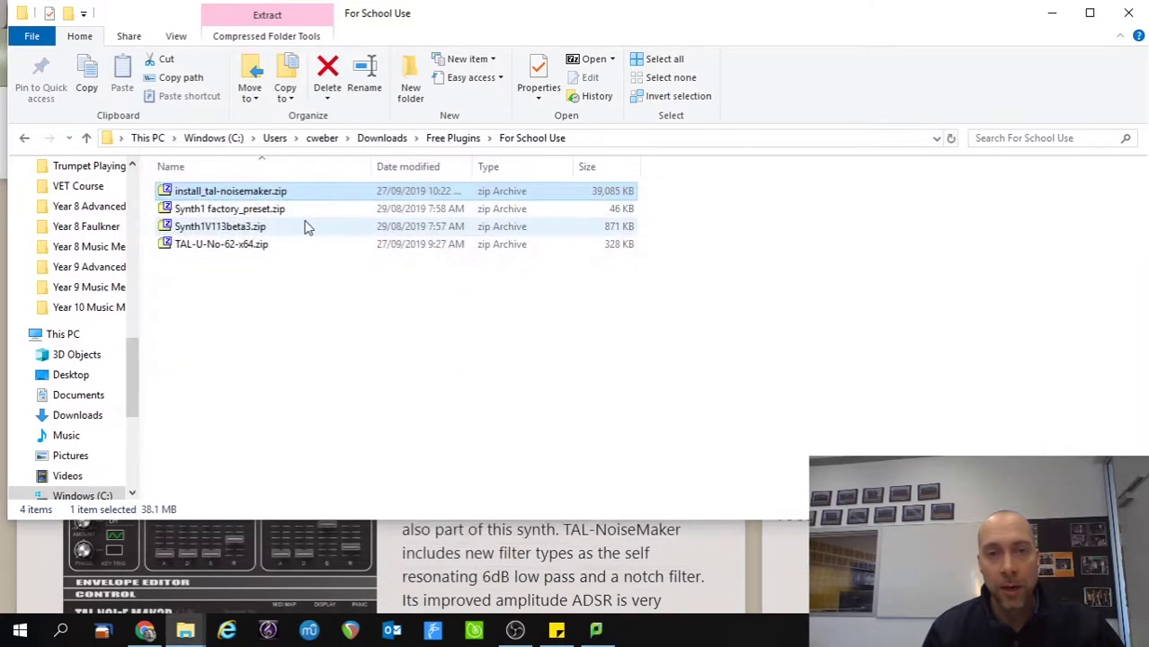
- Open install_tal-noisemaker.zip in File Explorer using Open with > Windows Explorer
right_click(226, 192)
mouse_move(321, 328)
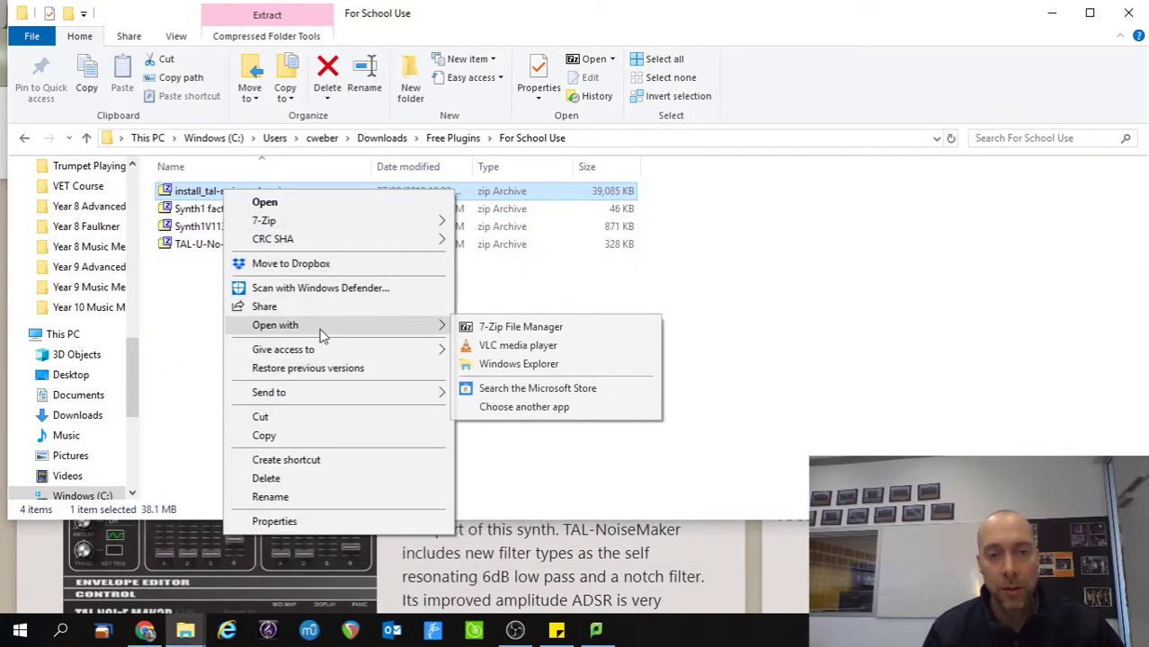
left_click(494, 365)
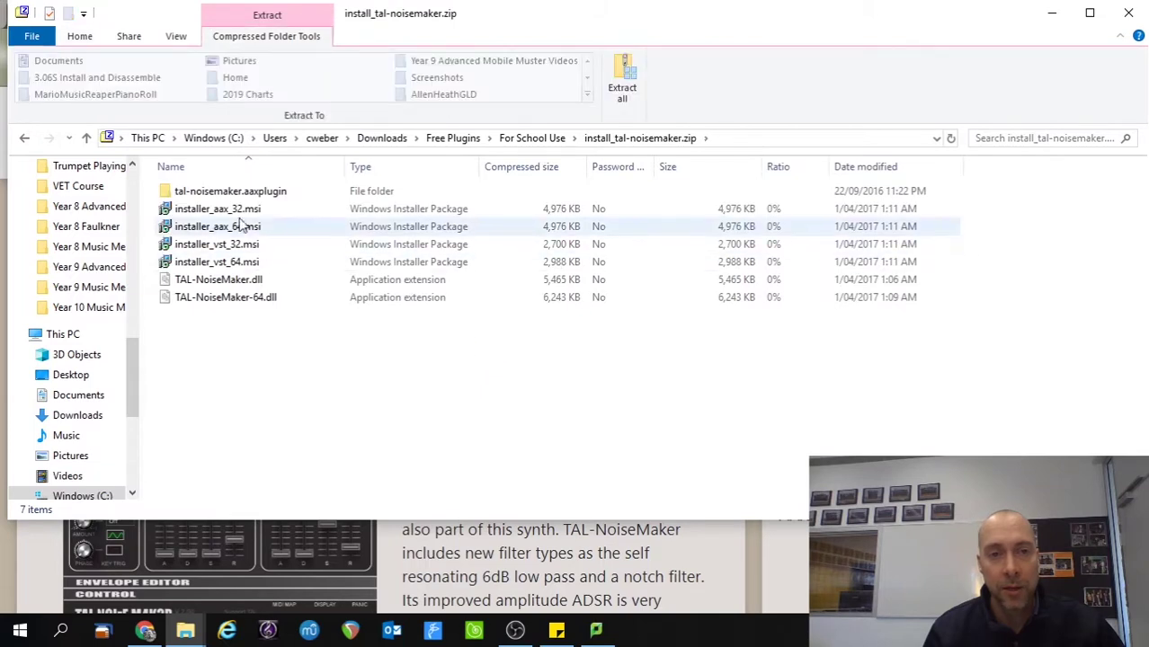
- Run installer_vst_64.msi, accept the licence, and install into C:\Program Files\Steinberg\VstPlugins\
left_click(210, 267)
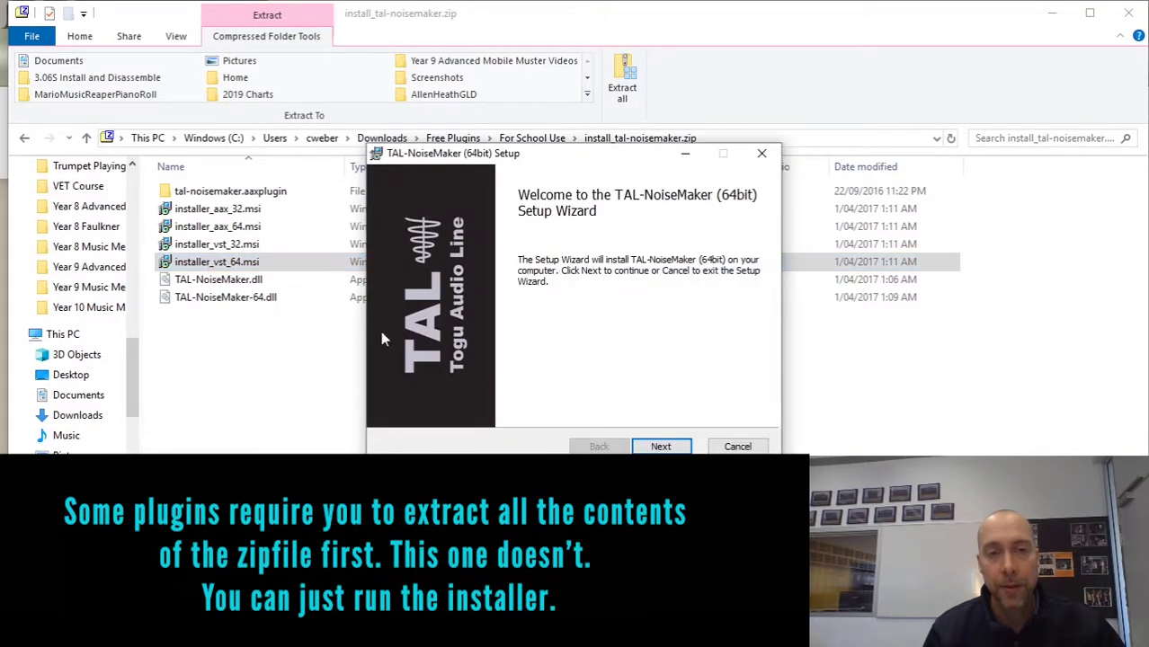
left_click(660, 449)
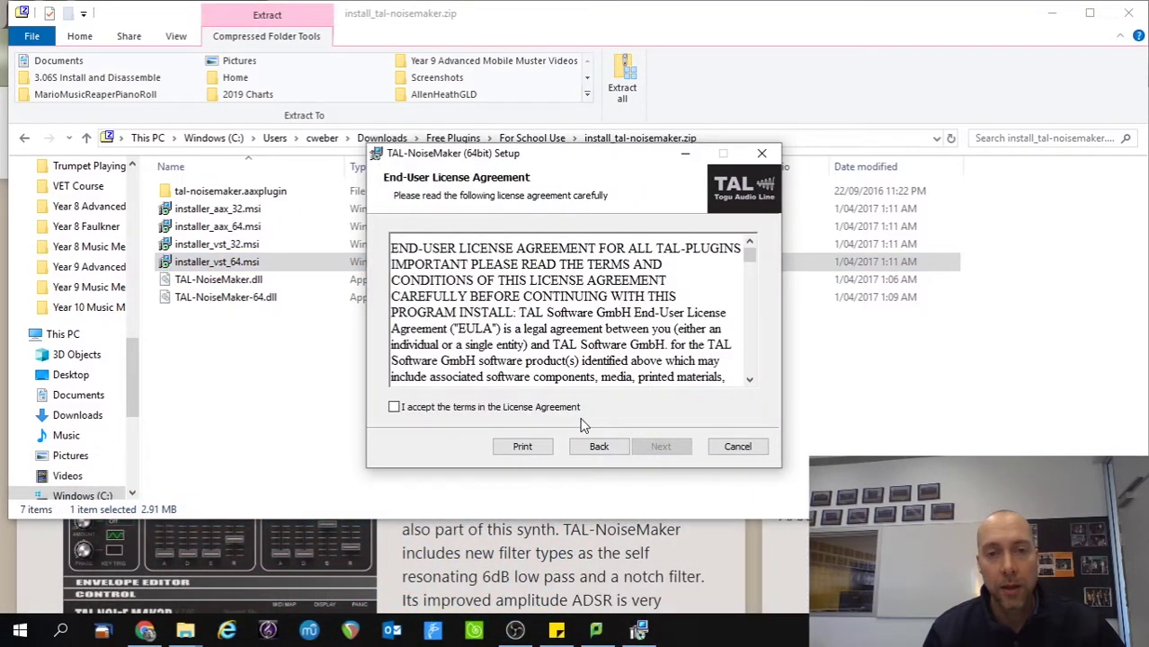
left_click(479, 412)
left_click(659, 449)
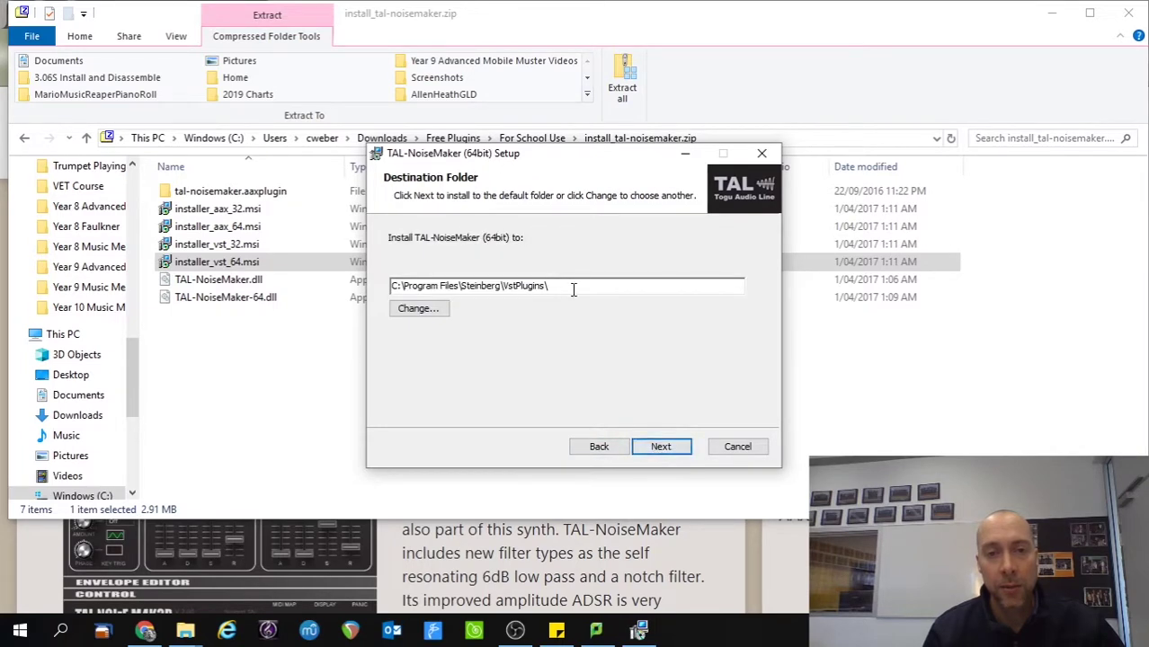
left_click_drag(592, 286, 436, 310)
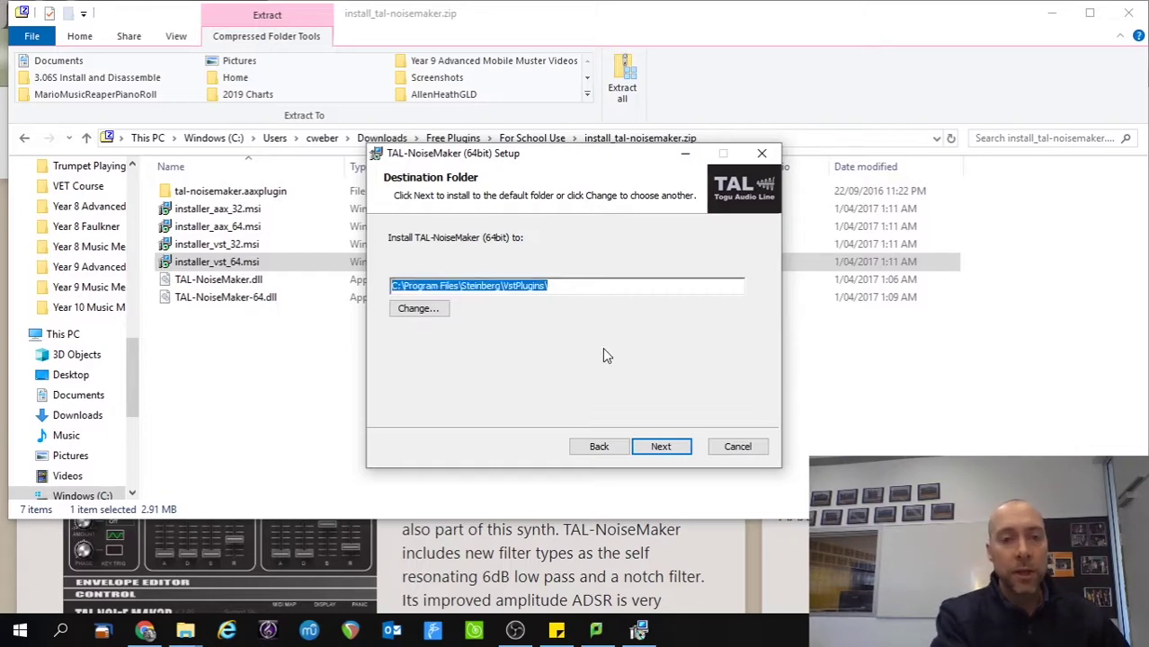
left_click(662, 447)
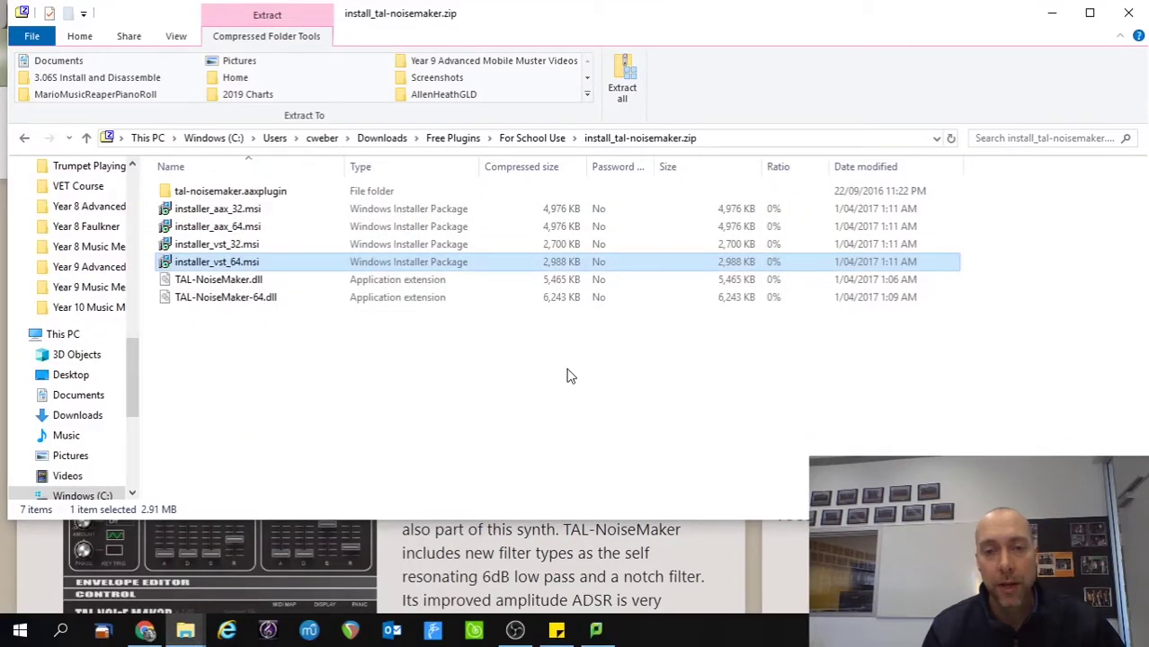
- Launch REAPER and open Preferences from the Options menu, scrolling the category list
left_click(567, 376)
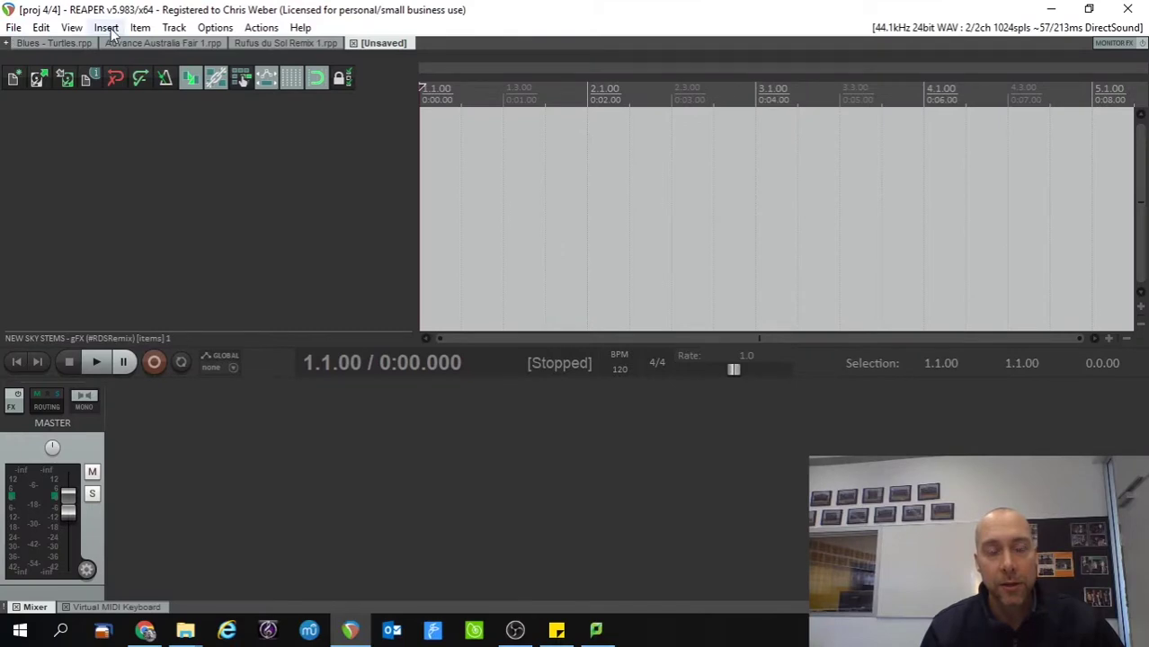
left_click(215, 28)
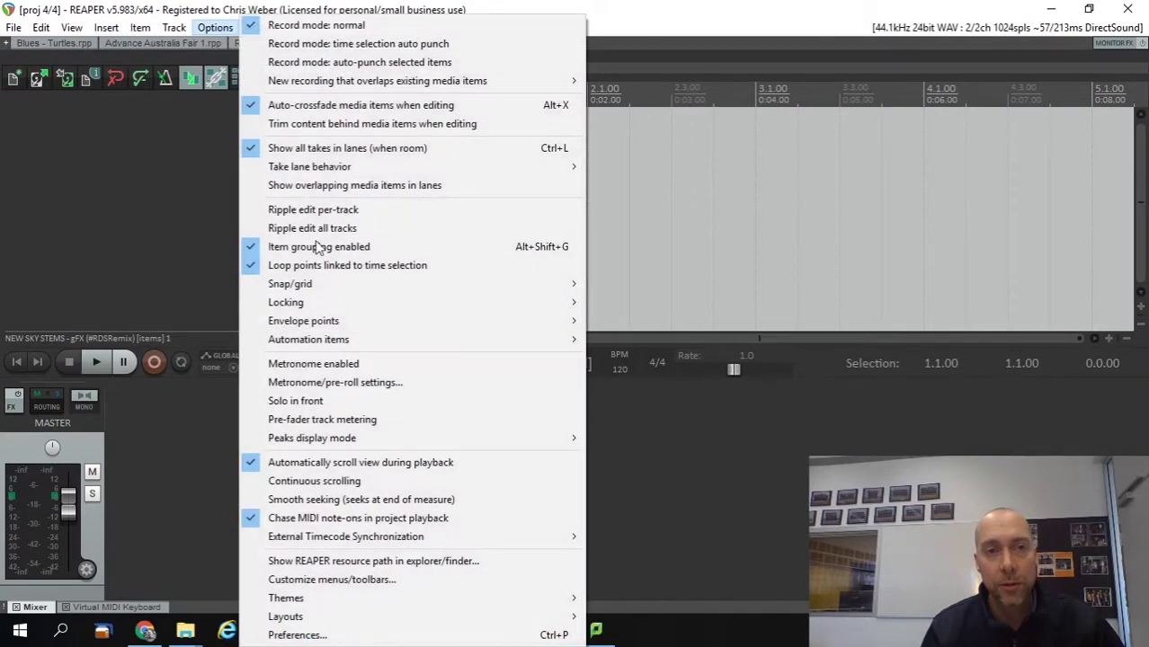
left_click(332, 635)
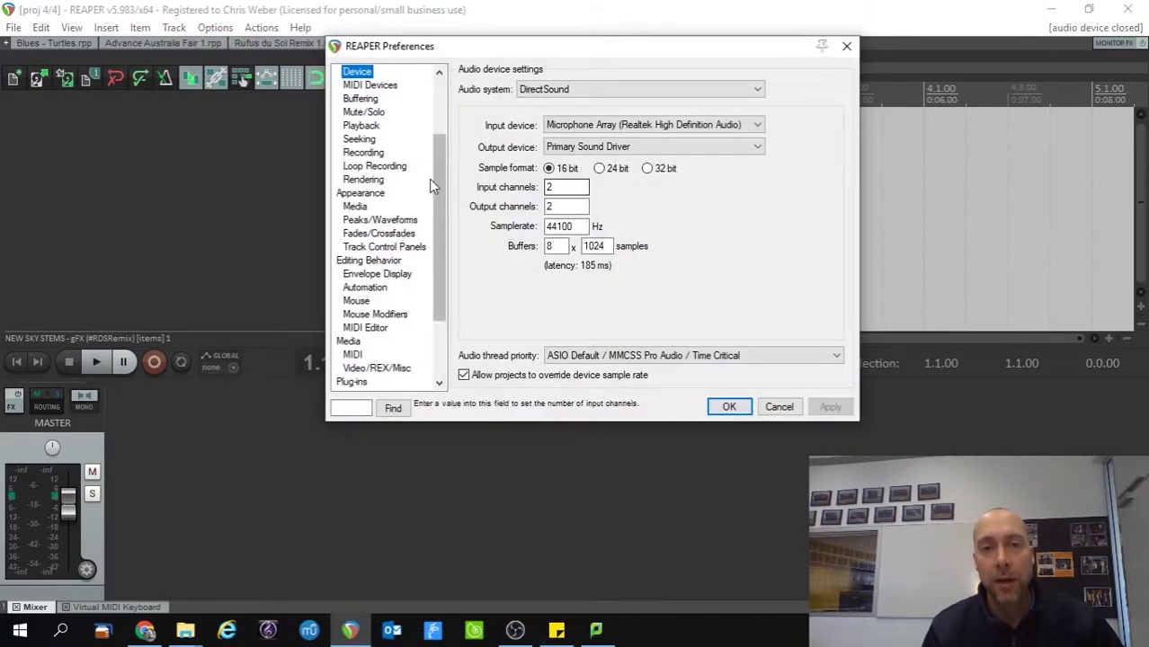
scroll(397, 341, "down", 3)
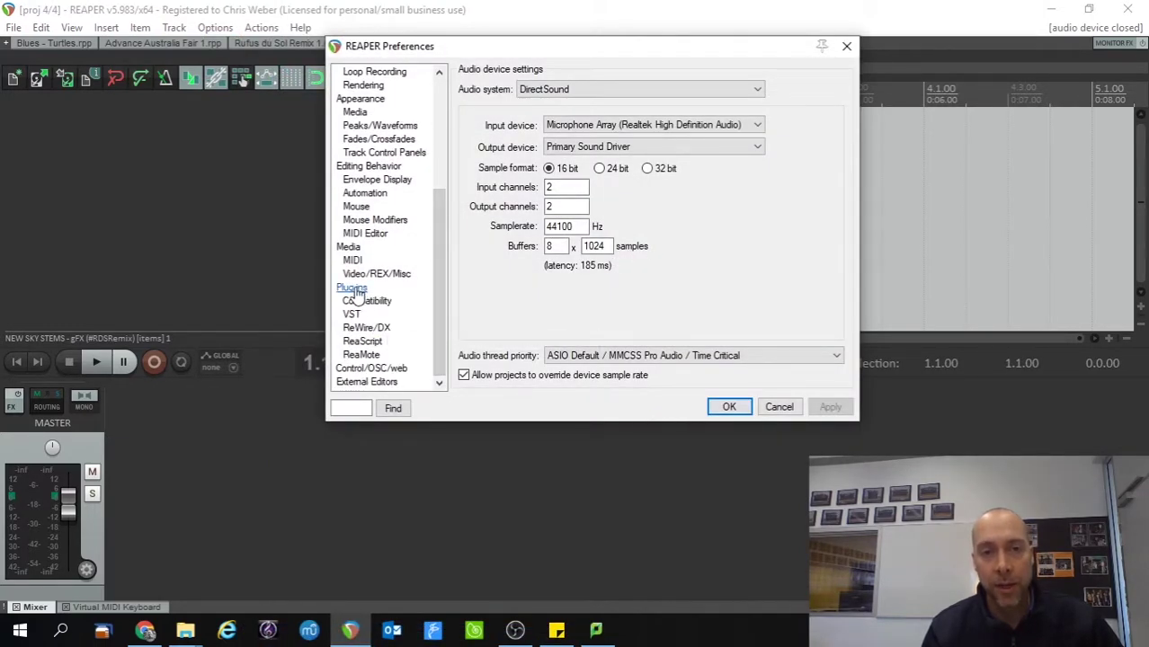
- Move the Steinberg VstPlugins path to the end of the VST path list after a semicolon
left_click(351, 316)
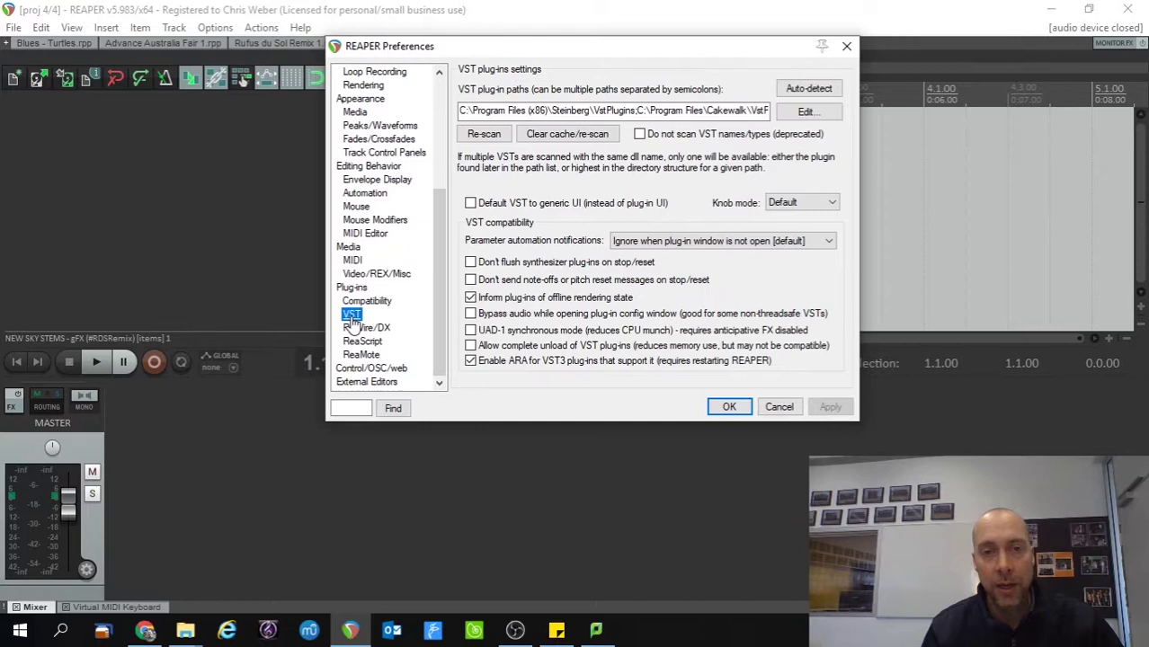
left_click(665, 111)
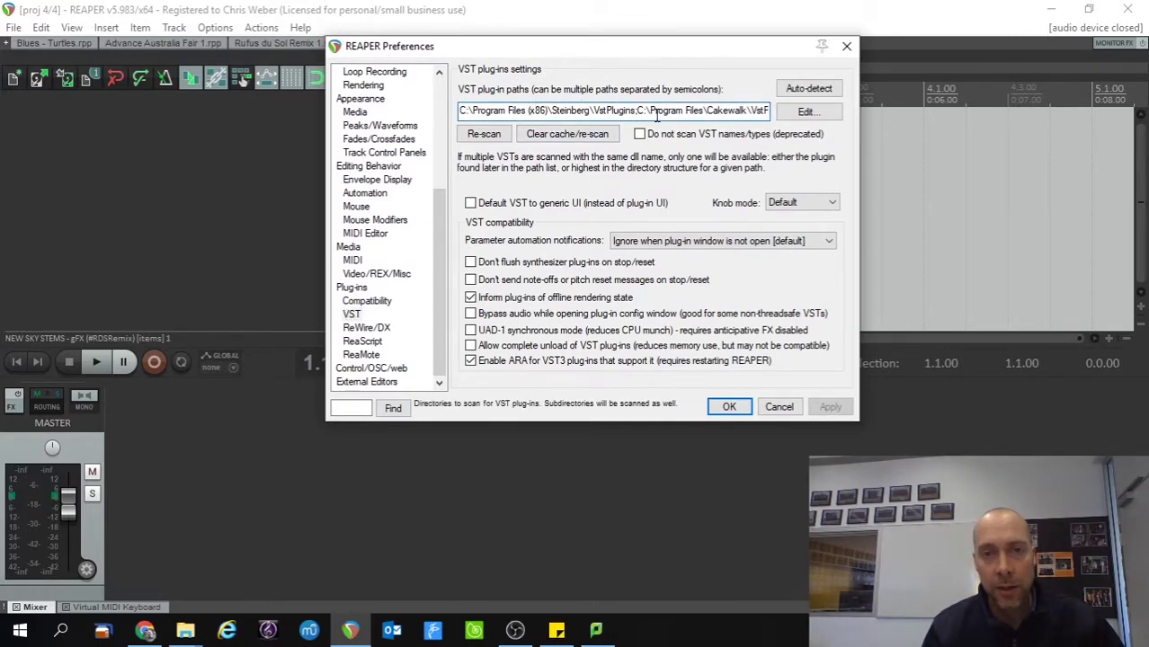
left_click_drag(572, 109, 658, 119)
left_click(602, 110)
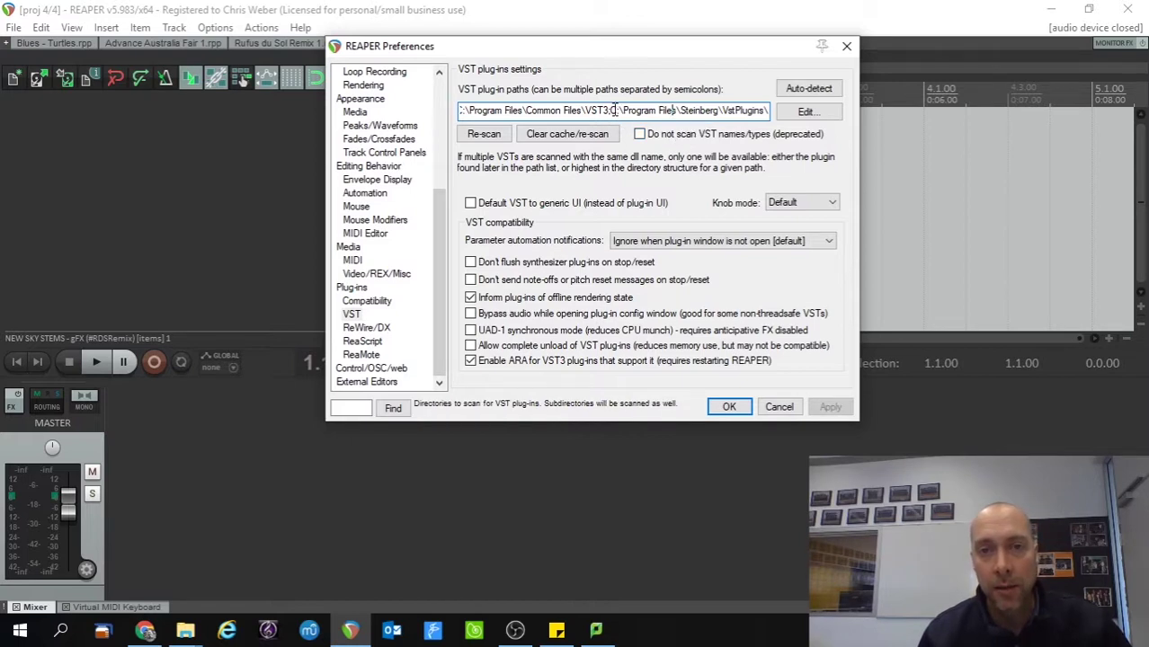
left_click_drag(614, 109, 827, 100)
key("ctrl+c")
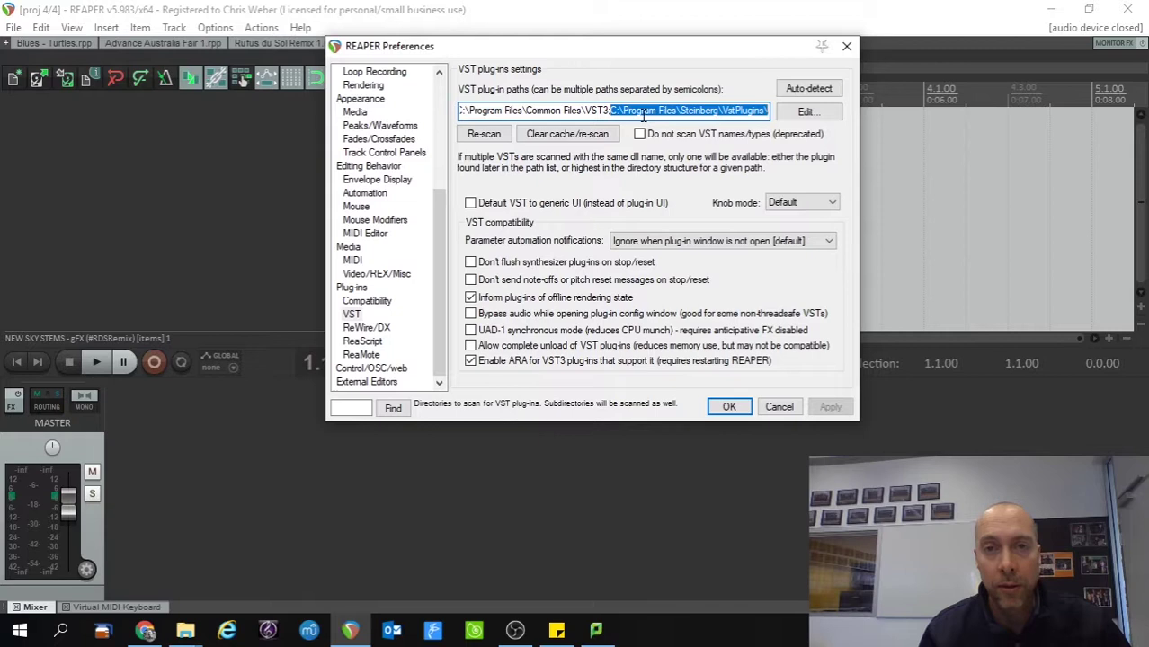
key("Delete")
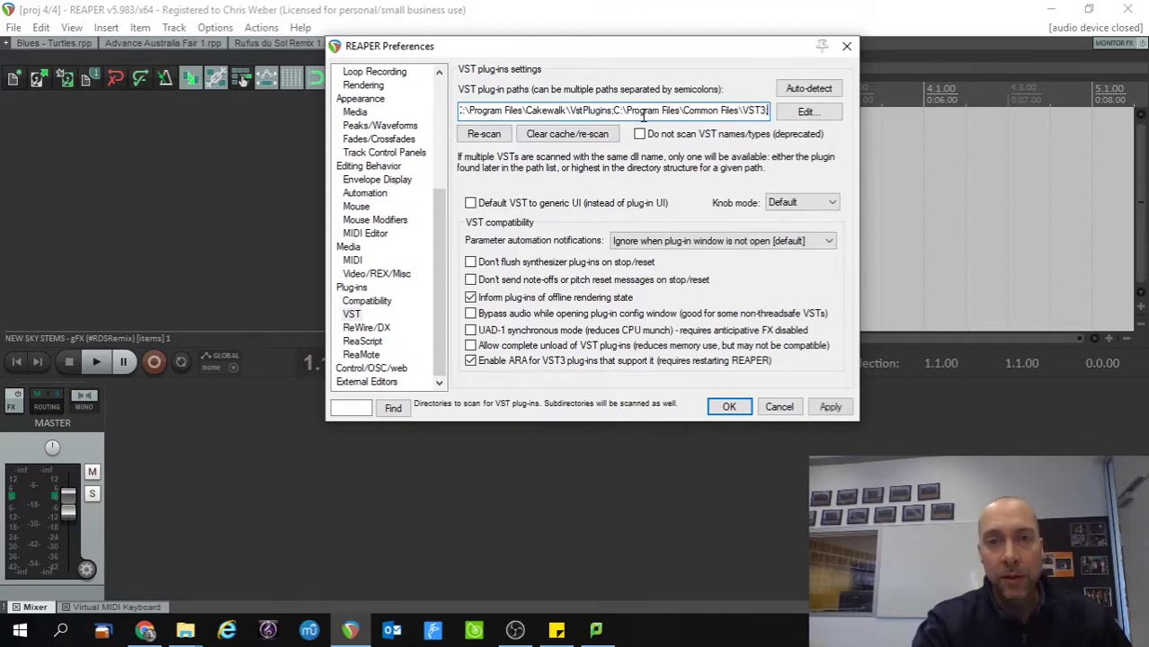
key("BackSpace")
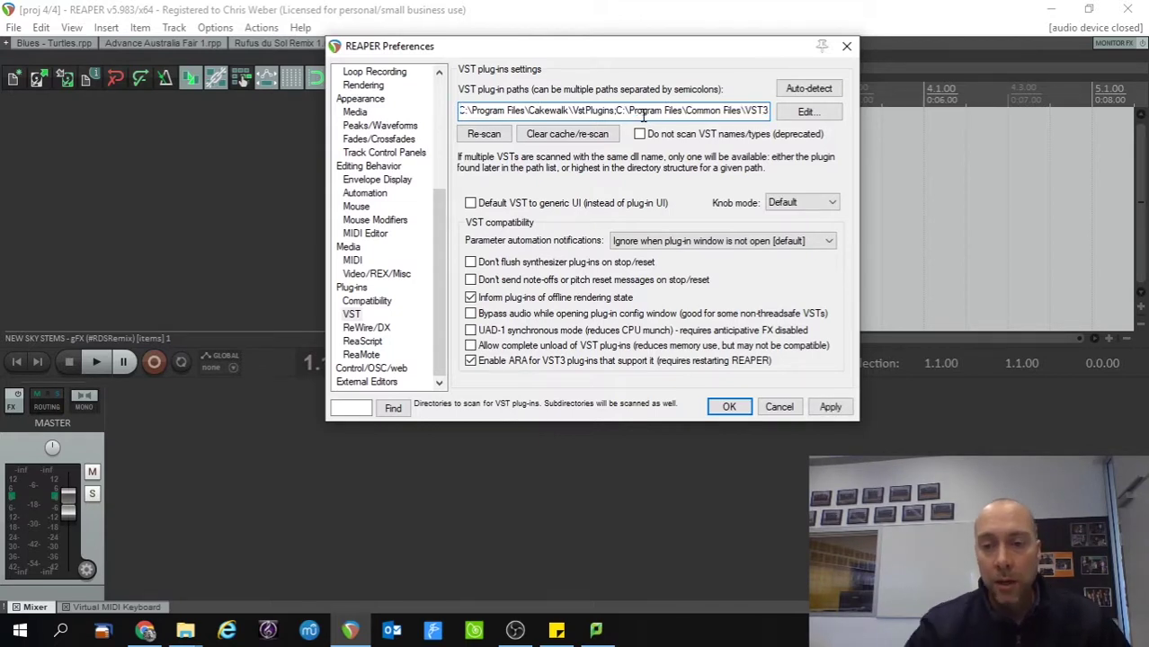
key("End")
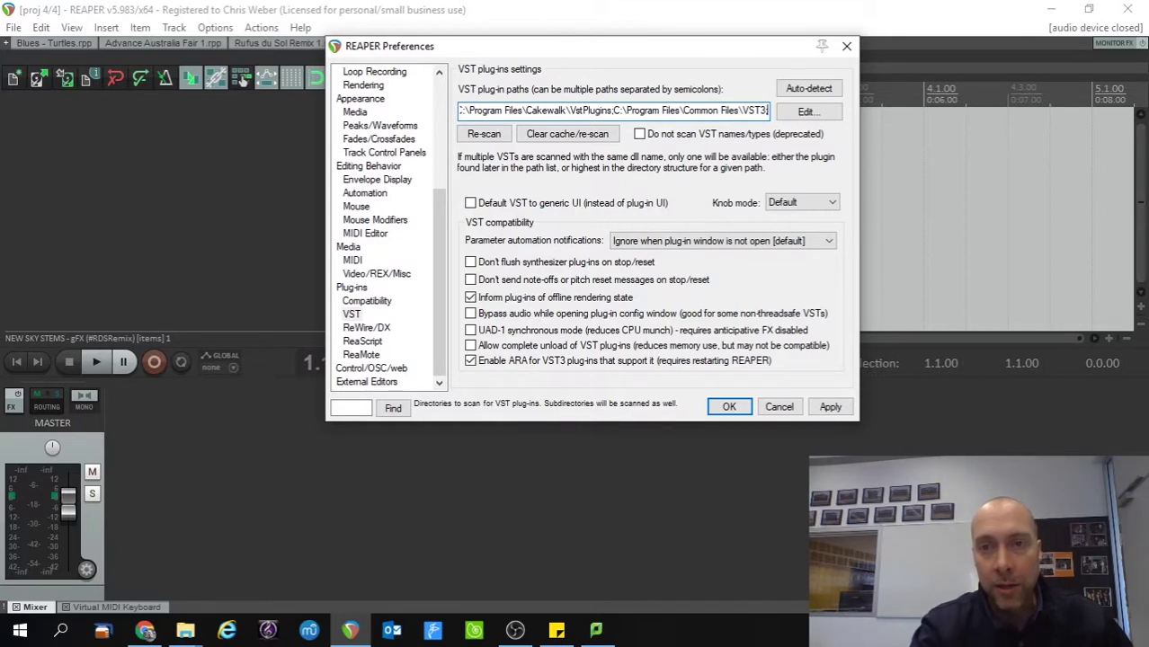
key("BackSpace")
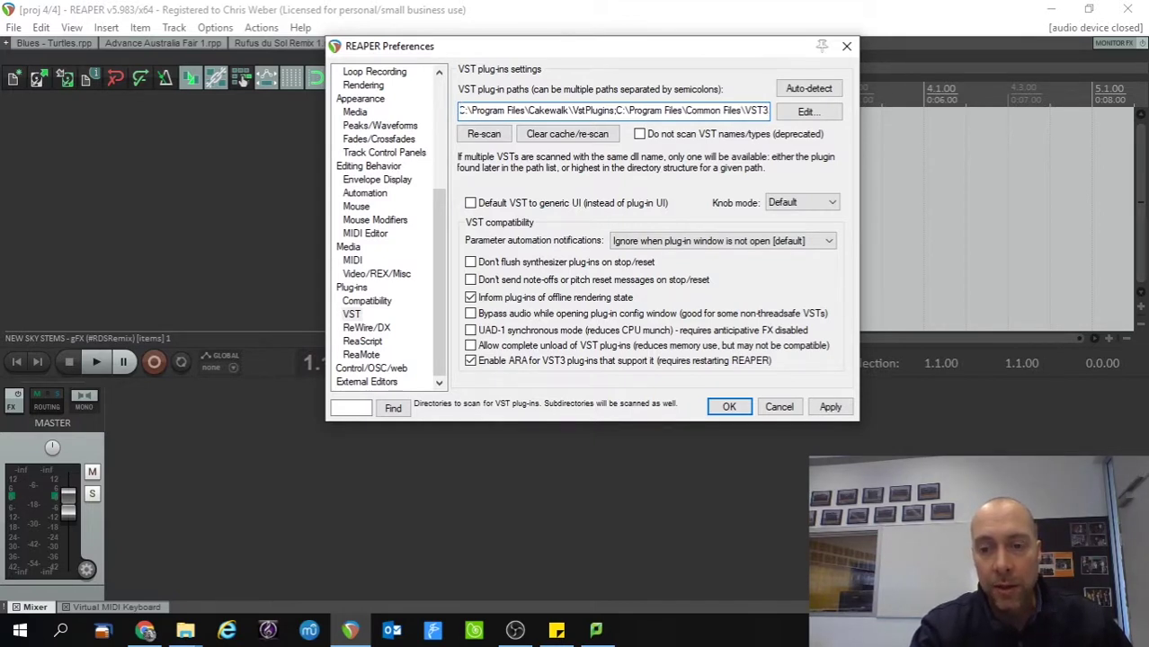
type(";")
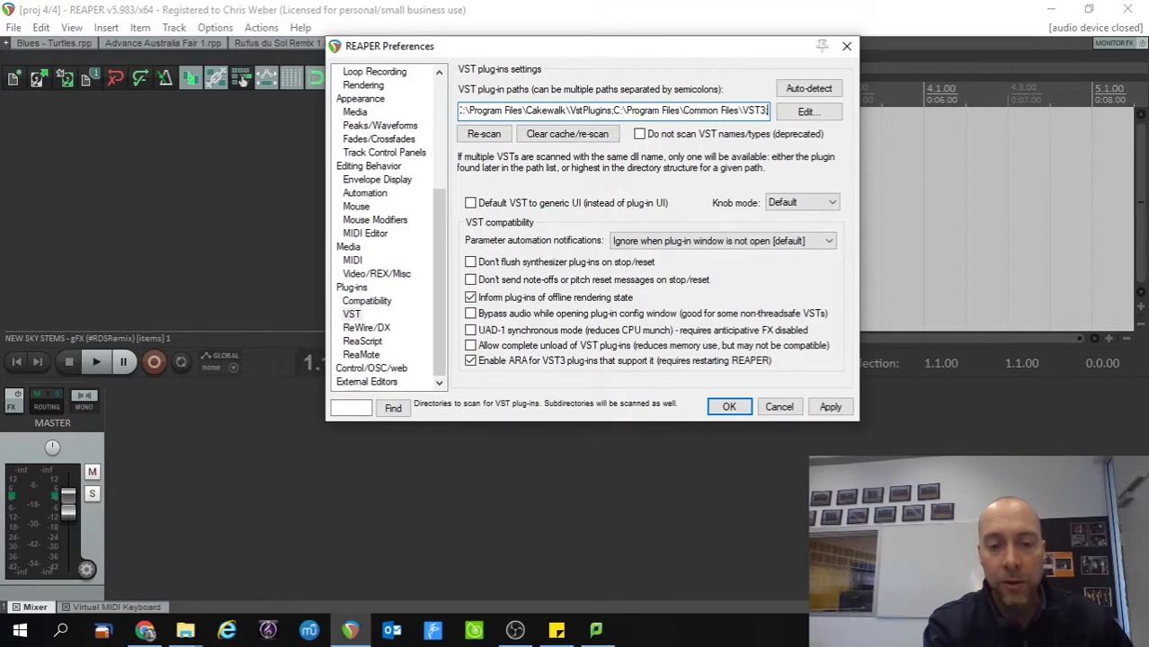
key("ctrl+v")
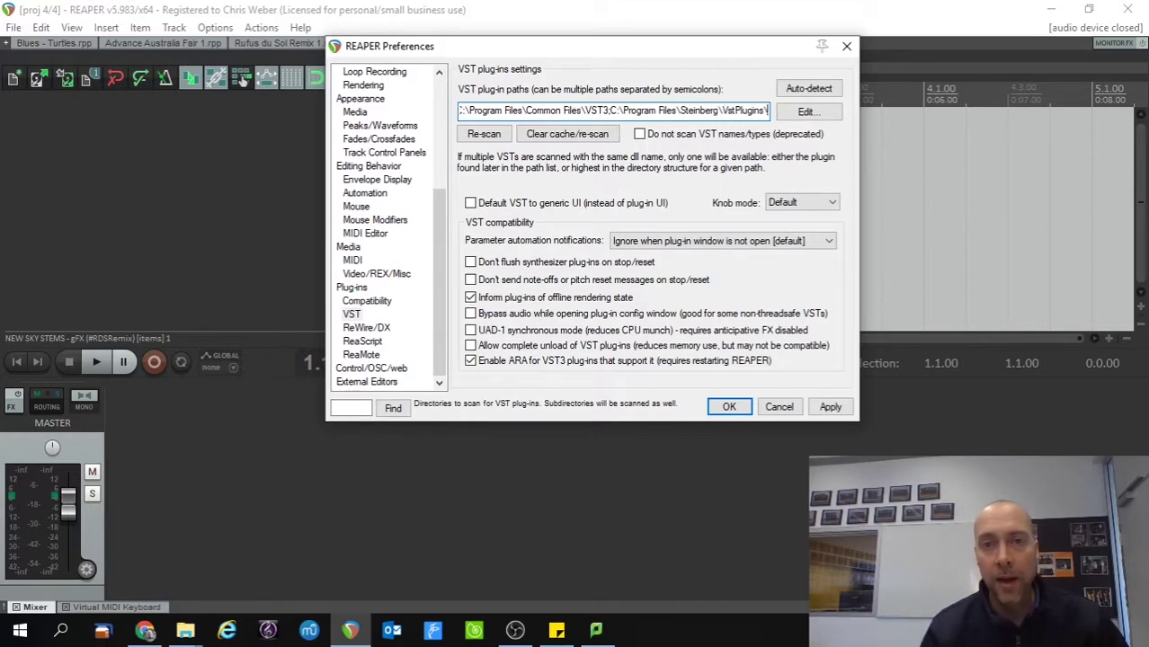
- Apply the new VST paths, re-scan plug-ins, and close Preferences with OK
left_click(829, 407)
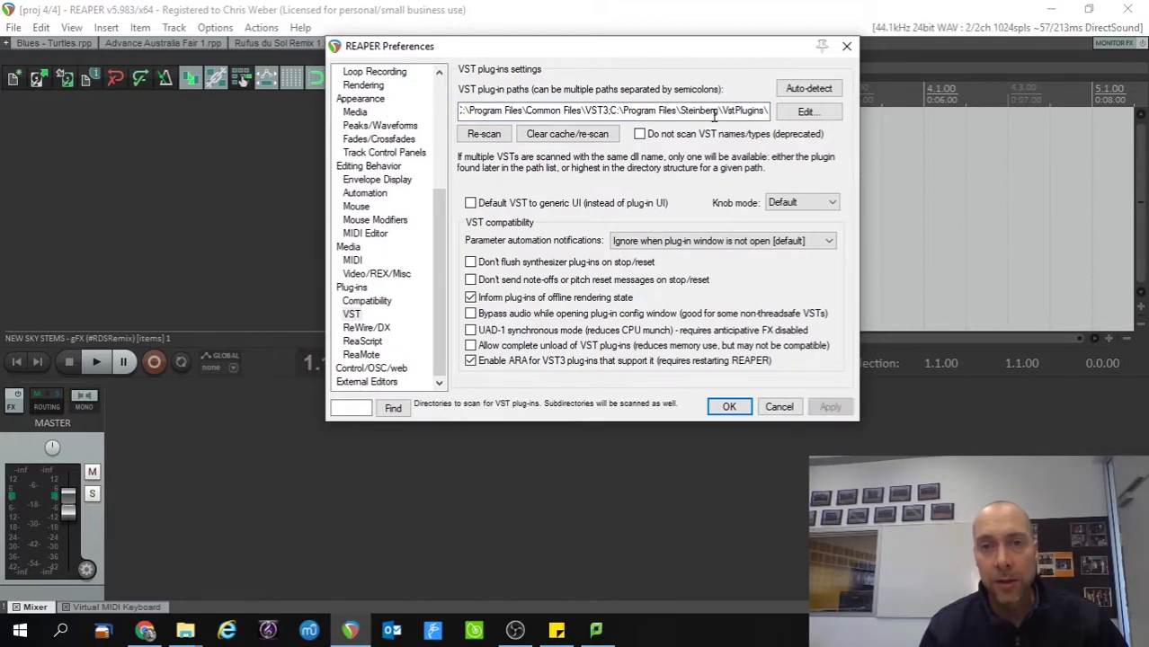
left_click_drag(730, 52, 741, 99)
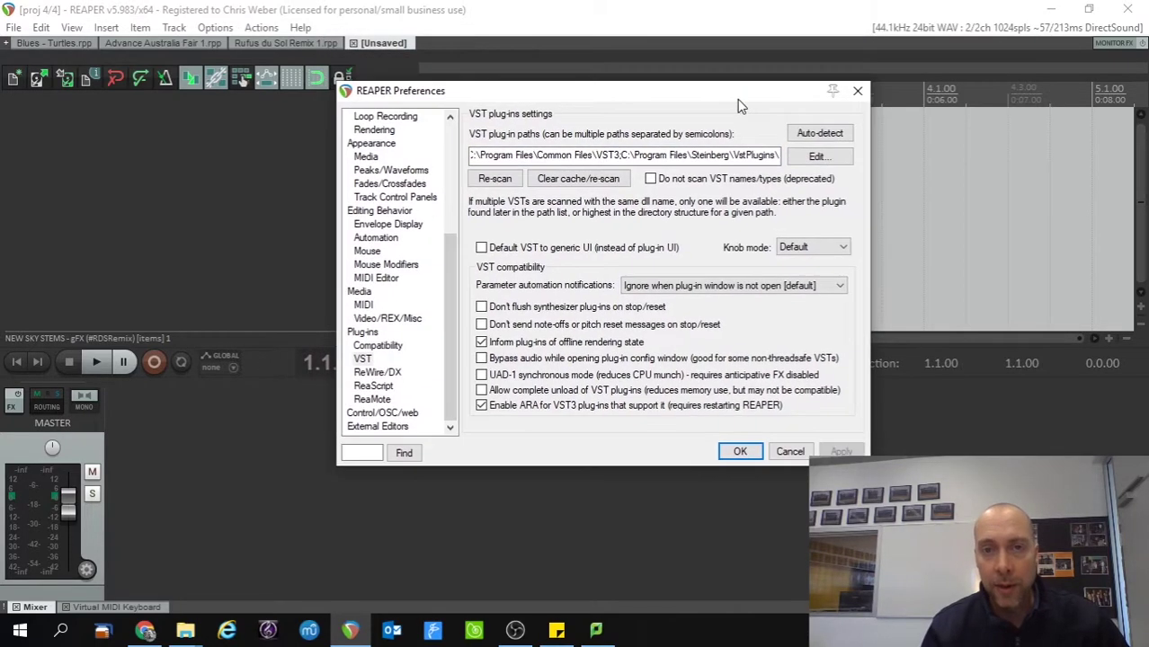
left_click(494, 179)
left_click(738, 450)
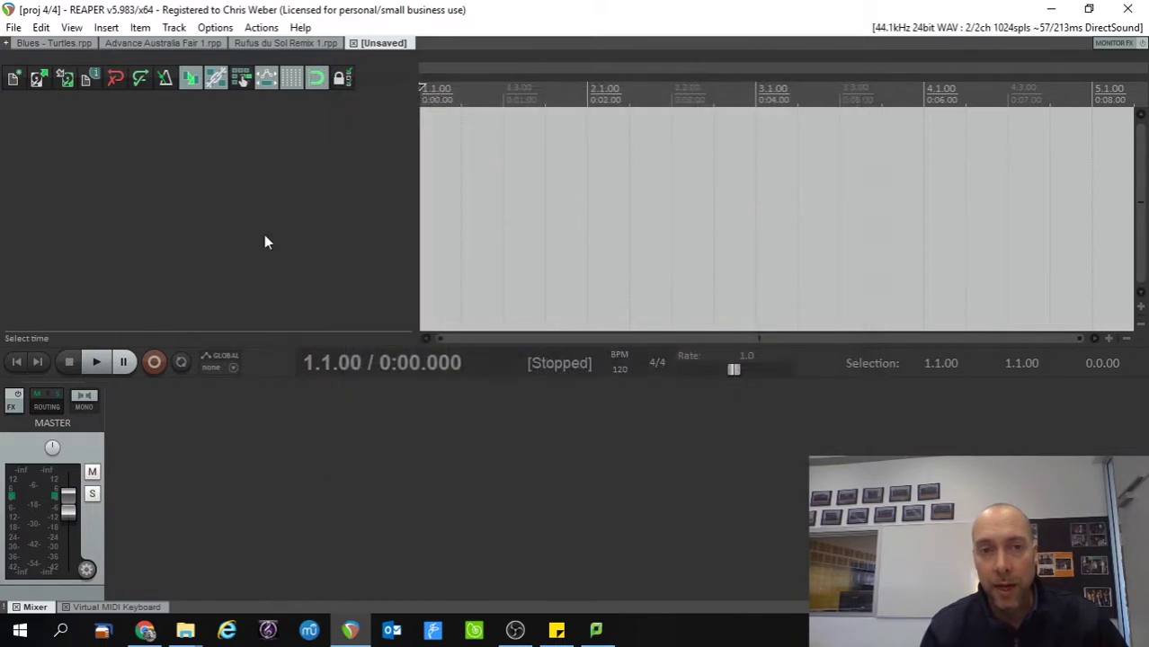
- Insert VSTi: TAL NoiseMaker Plugin as a virtual instrument on a new track
right_click(128, 161)
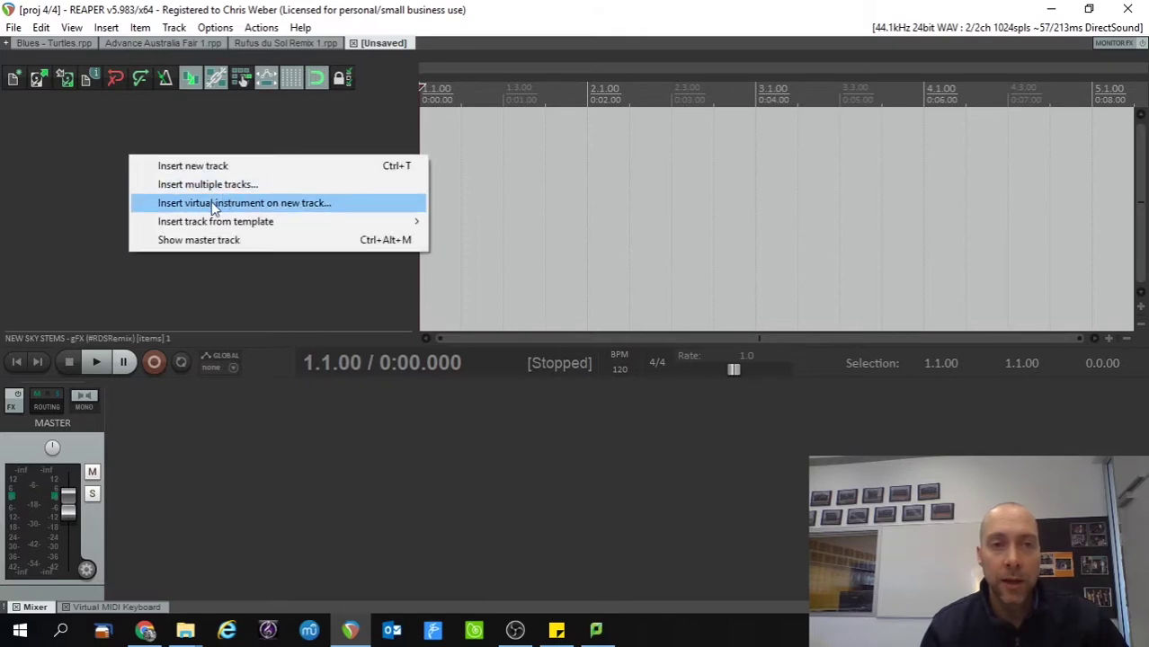
right_click(97, 133)
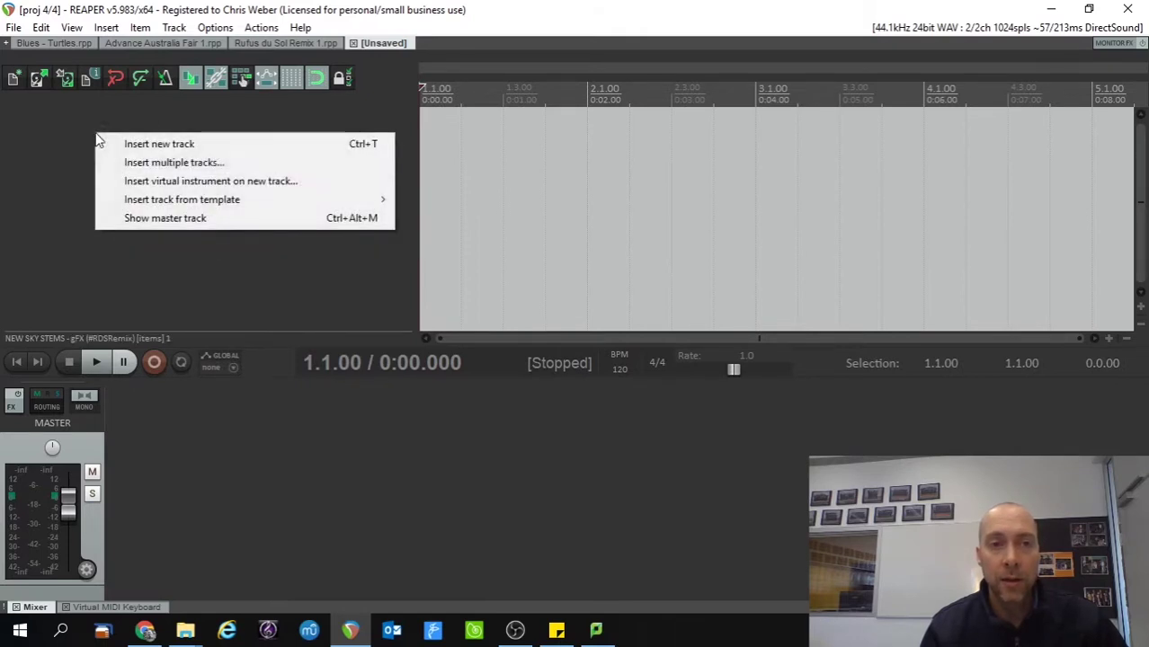
left_click(177, 183)
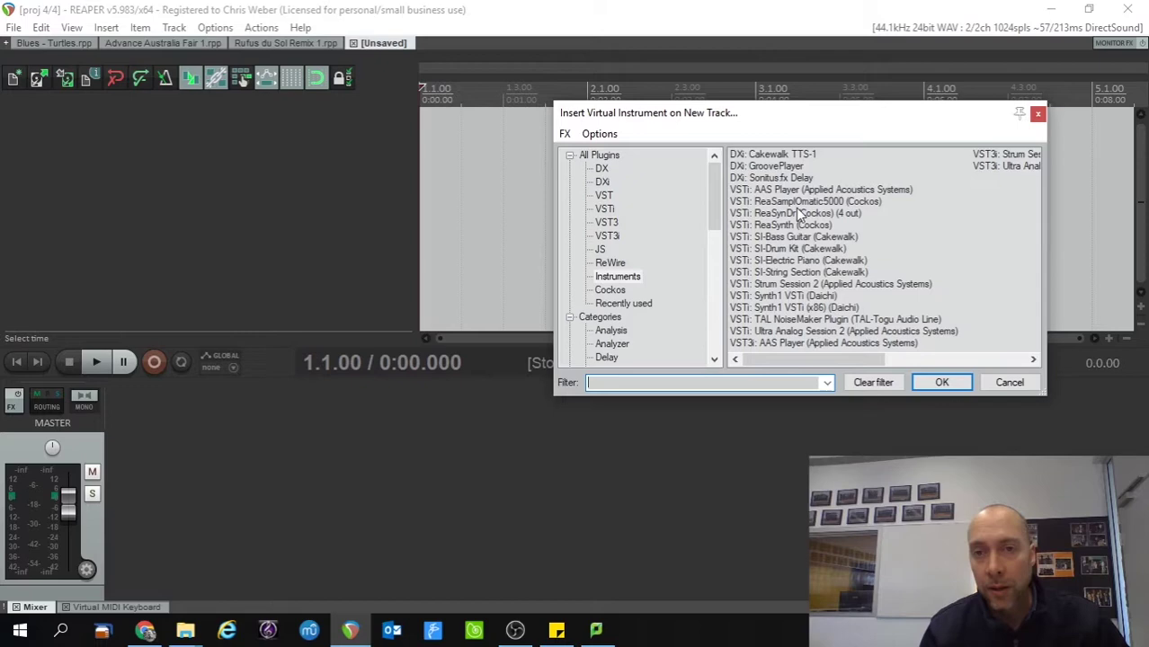
left_click(772, 320)
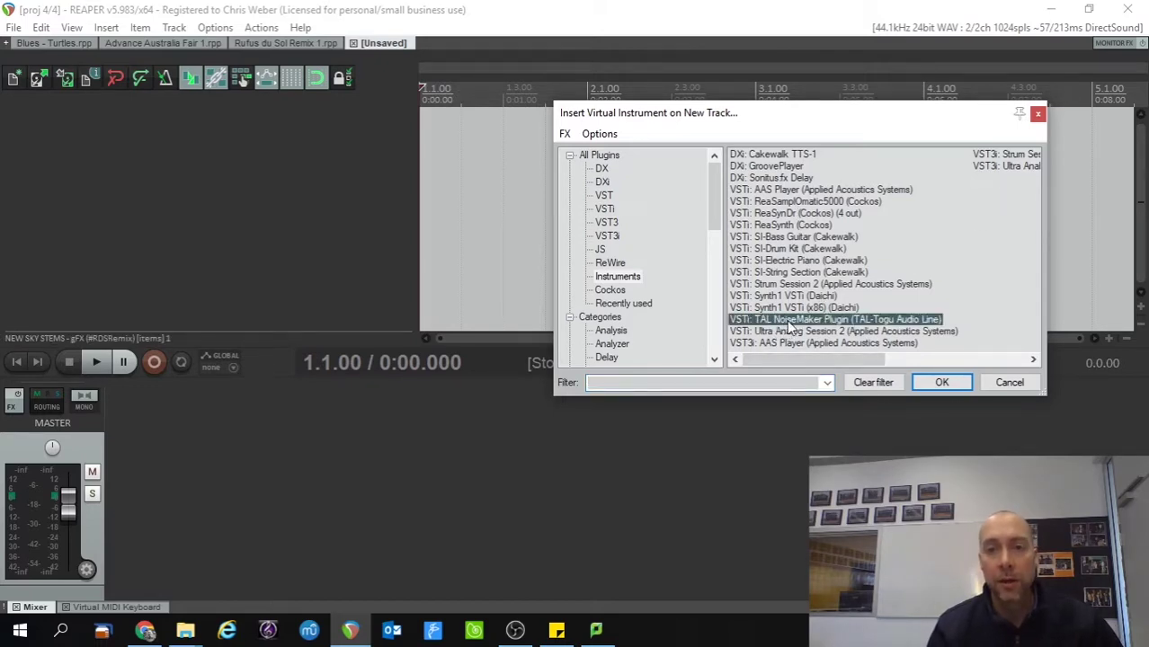
double_click(788, 319)
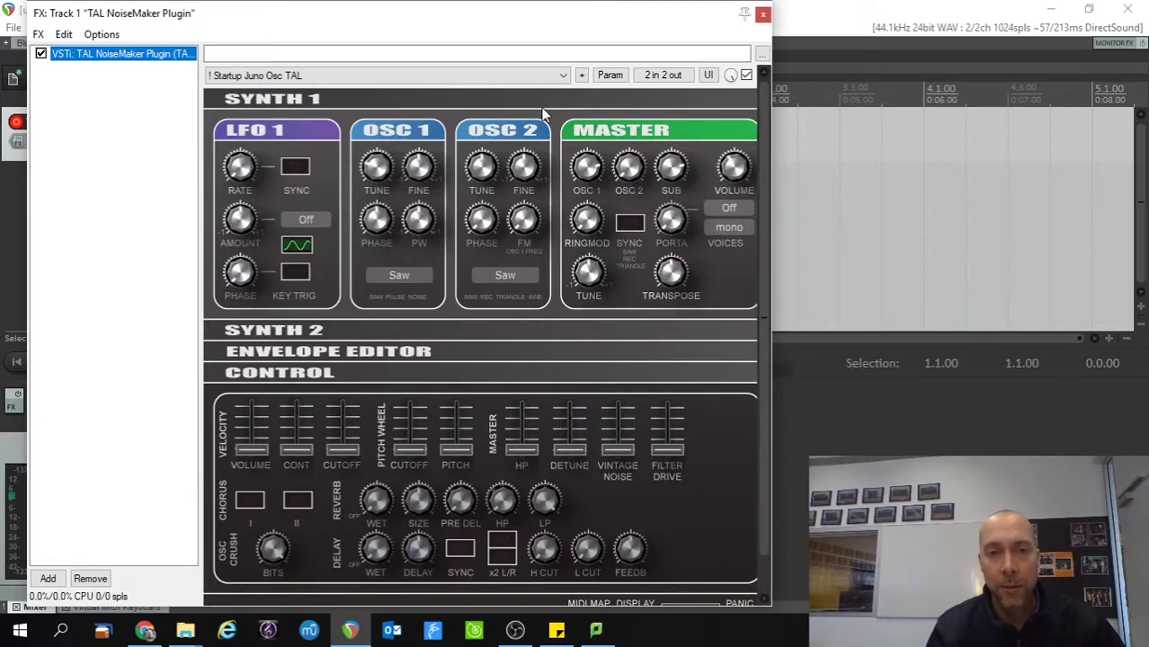
- Move and narrow the synth window so the tracks and mixer are visible
left_click_drag(484, 11, 686, 15)
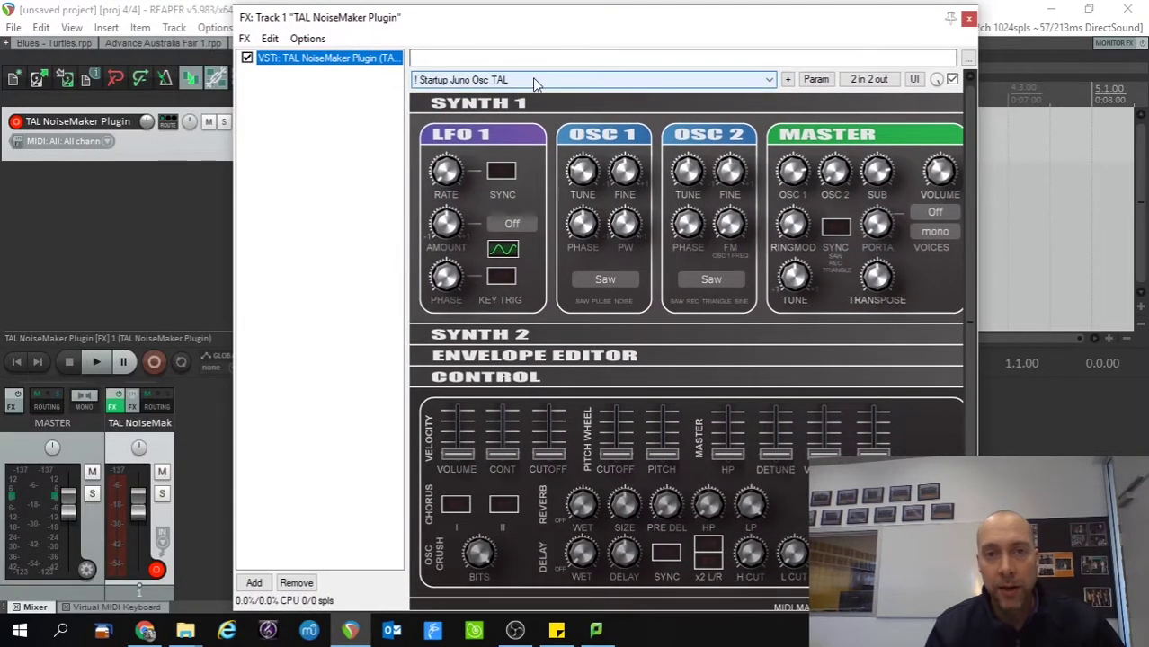
left_click_drag(555, 20, 674, 21)
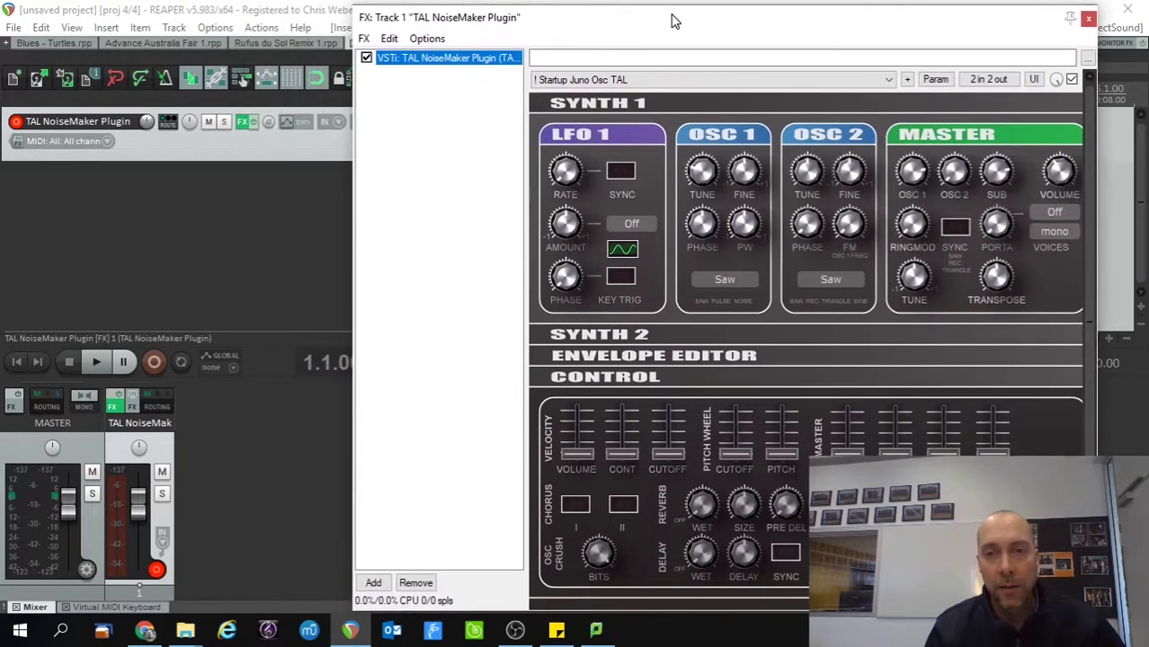
mouse_move(355, 241)
left_mouse_down()
mouse_move(410, 241)
mouse_move(345, 252)
left_mouse_up()
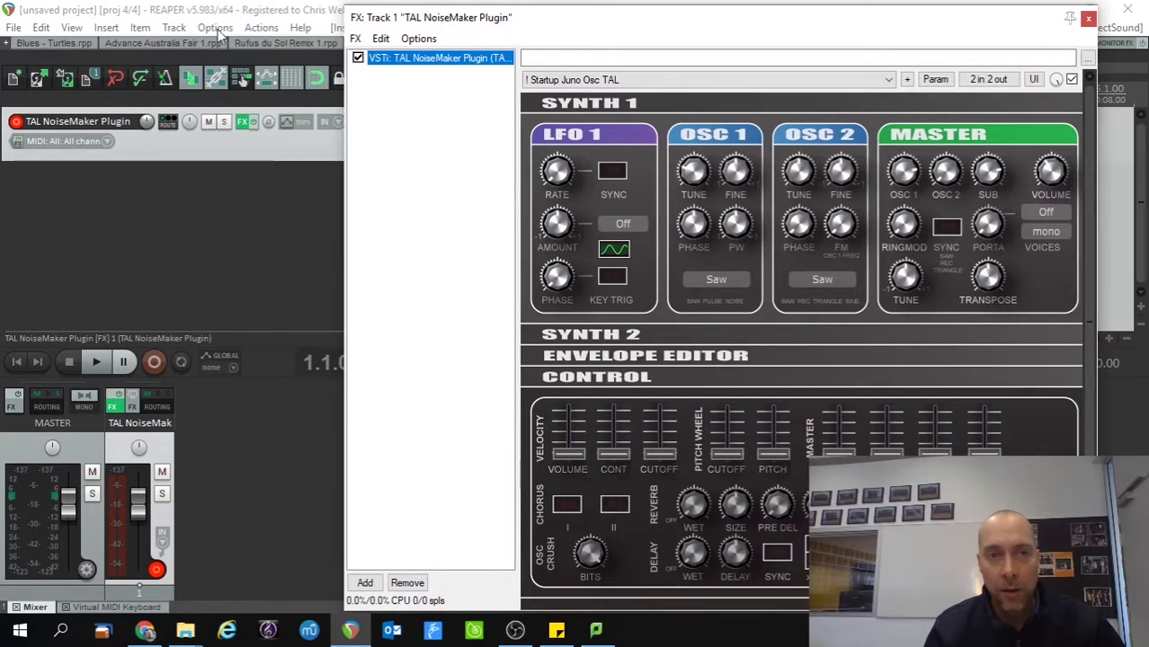
- Show the Virtual MIDI Keyboard from the View menu and play C2 to test the synth
left_click(216, 28)
mouse_move(71, 28)
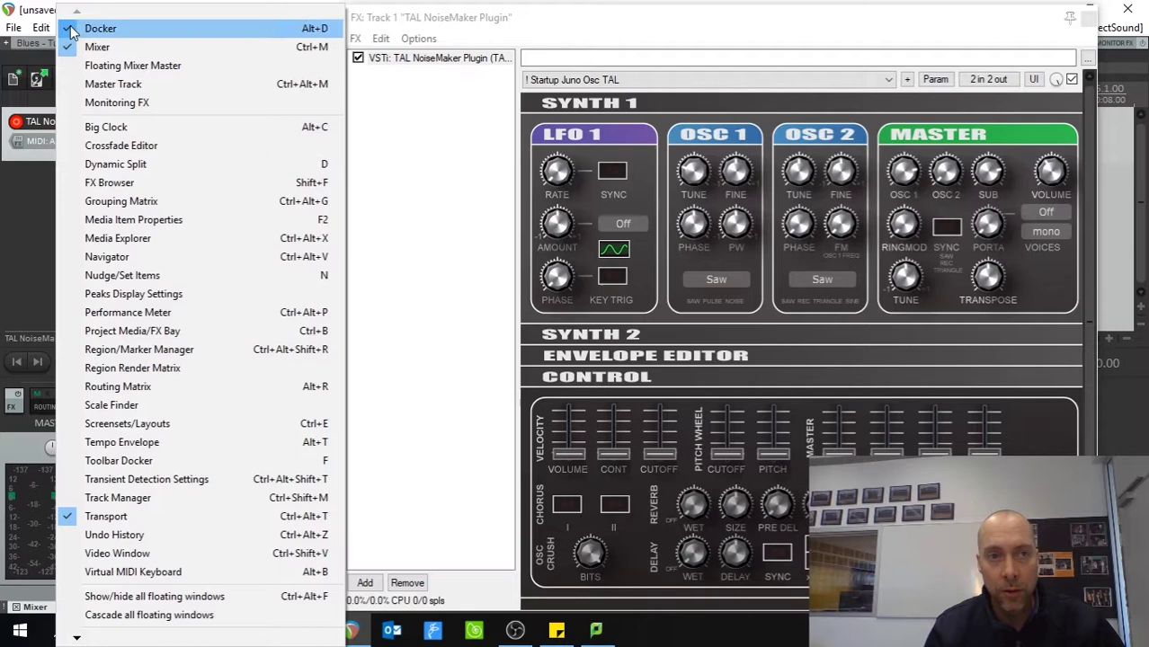
left_click(176, 576)
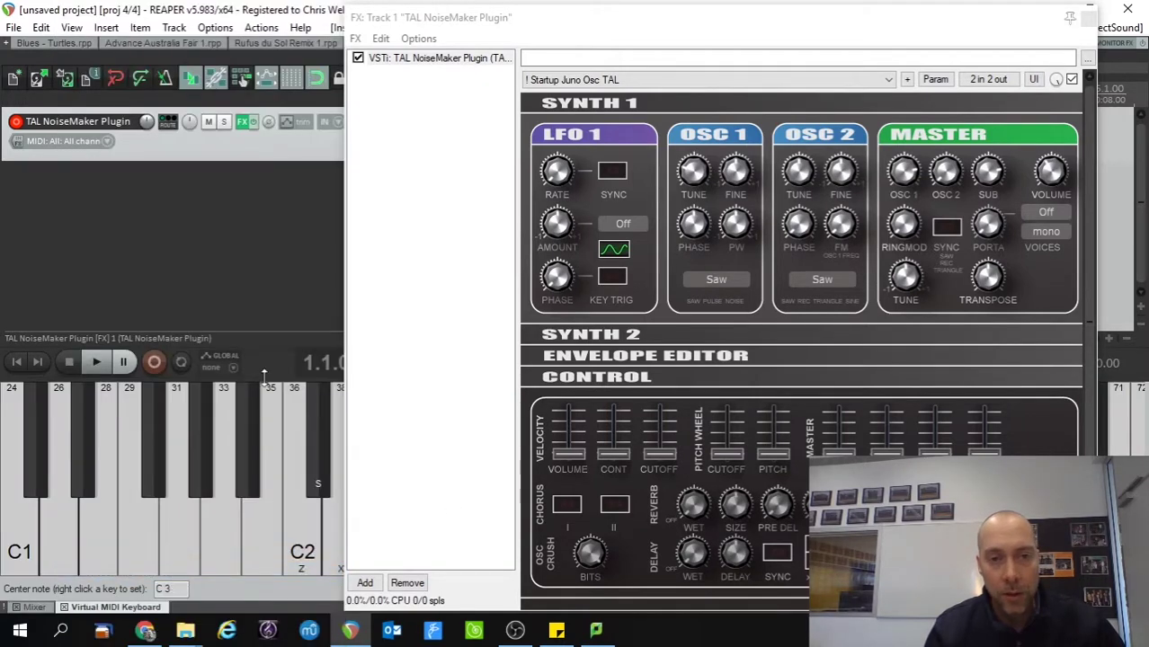
left_click(305, 543)
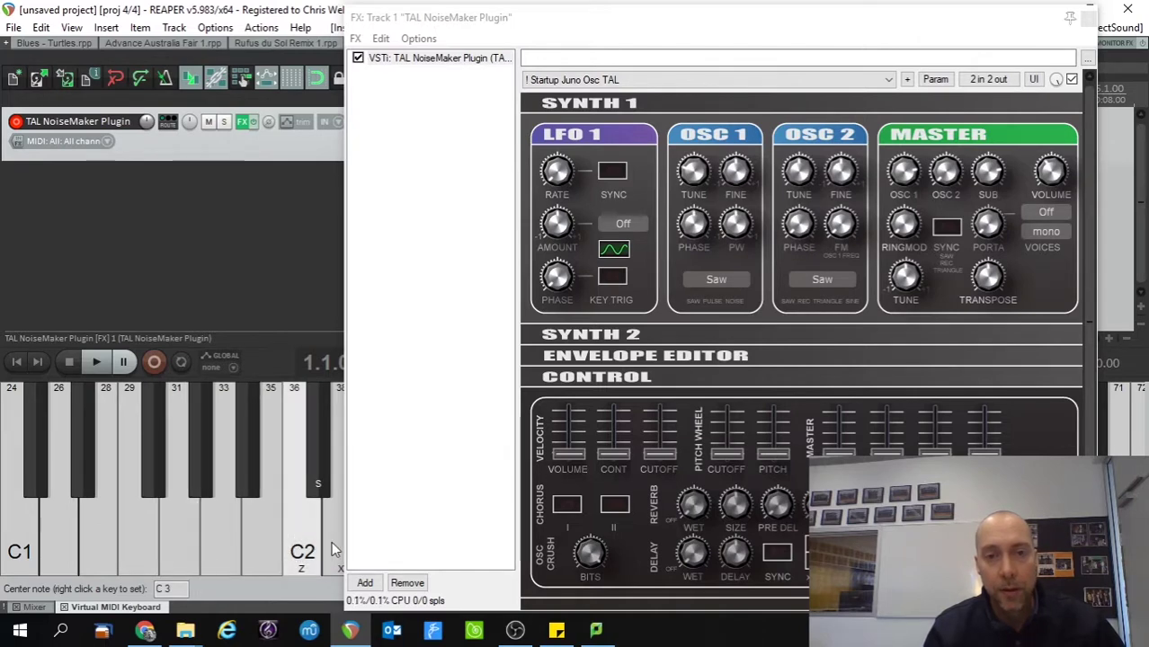
- Load the BS 7th Gates FN preset and audition C2, G1 and A1
left_click(306, 545)
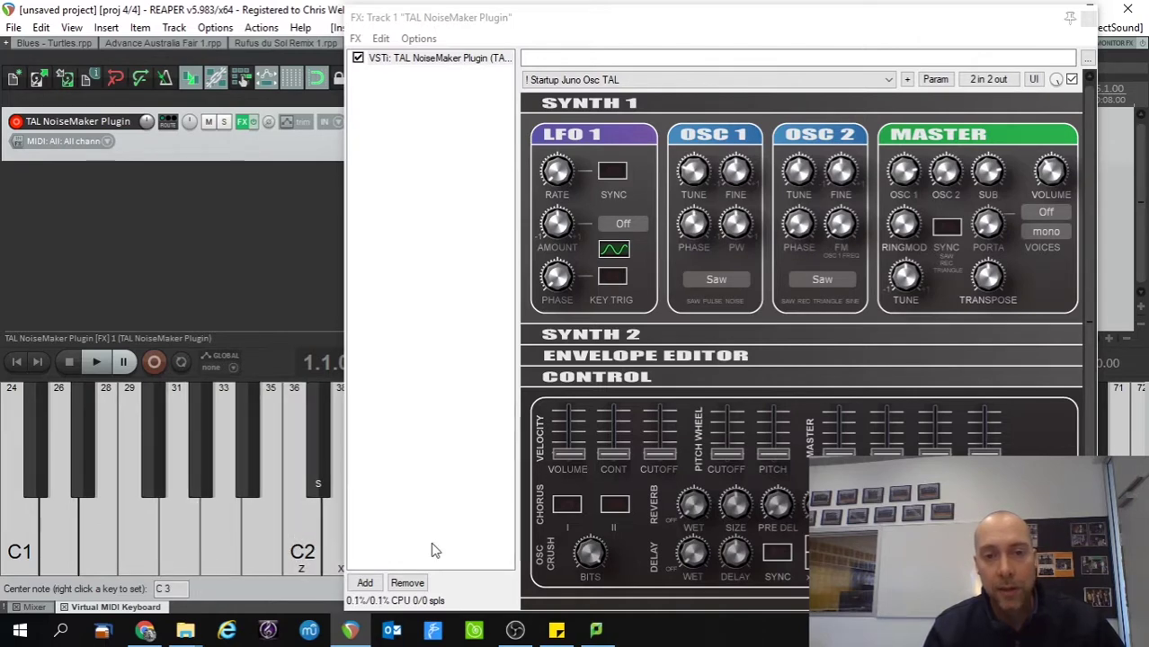
left_click(612, 80)
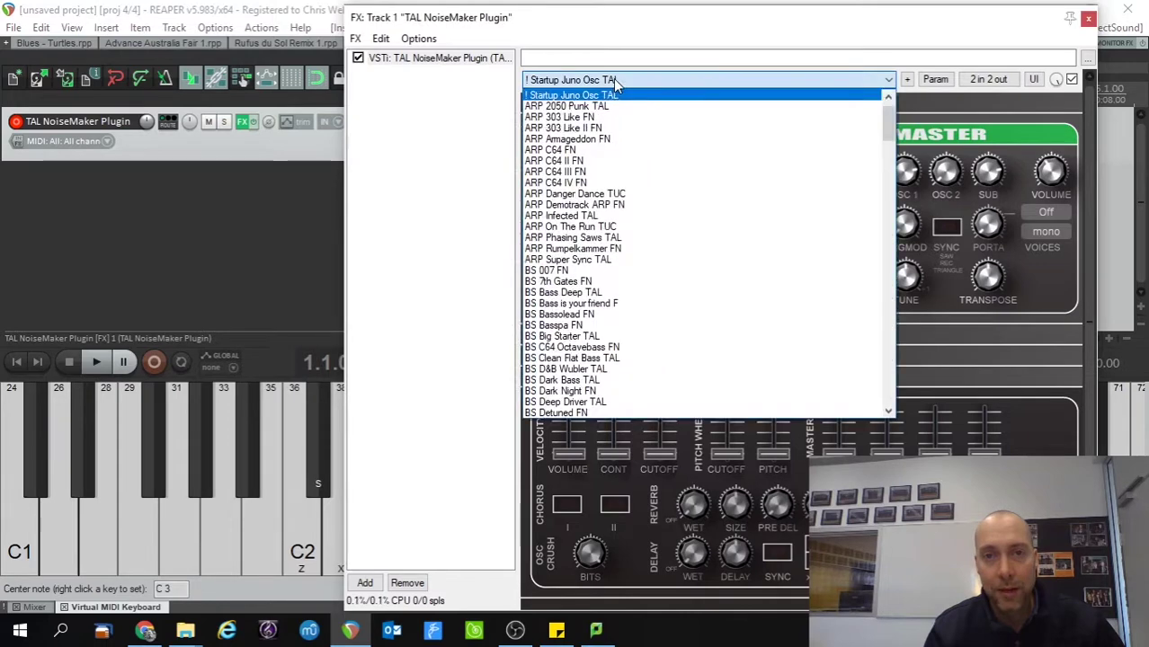
left_click(608, 282)
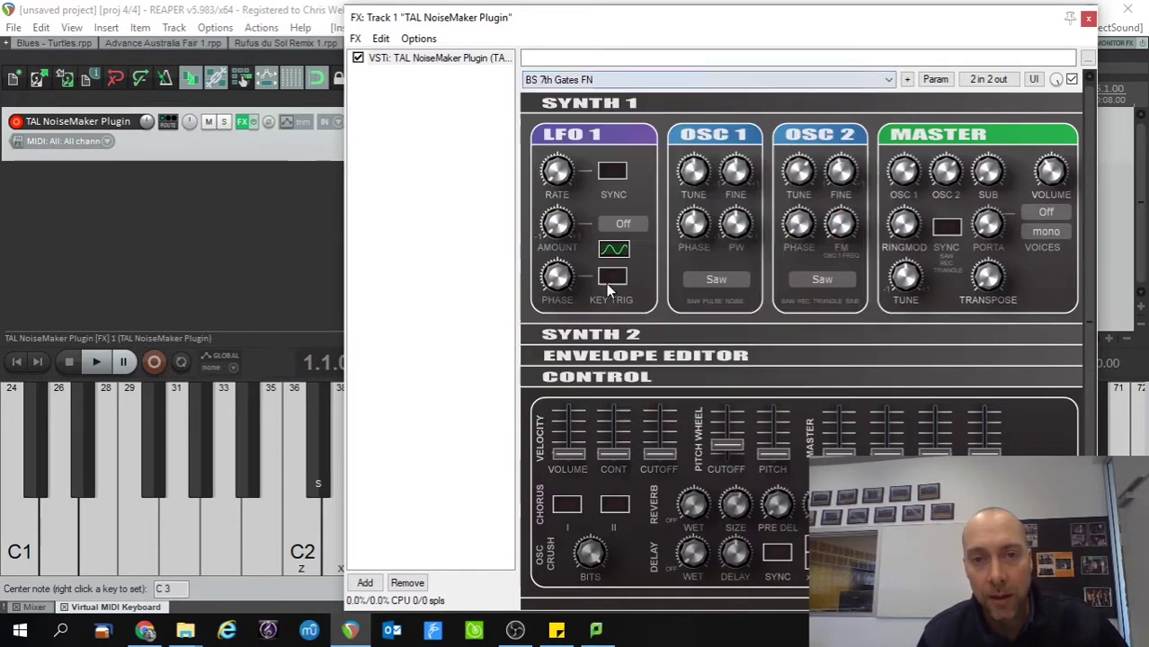
left_click(305, 546)
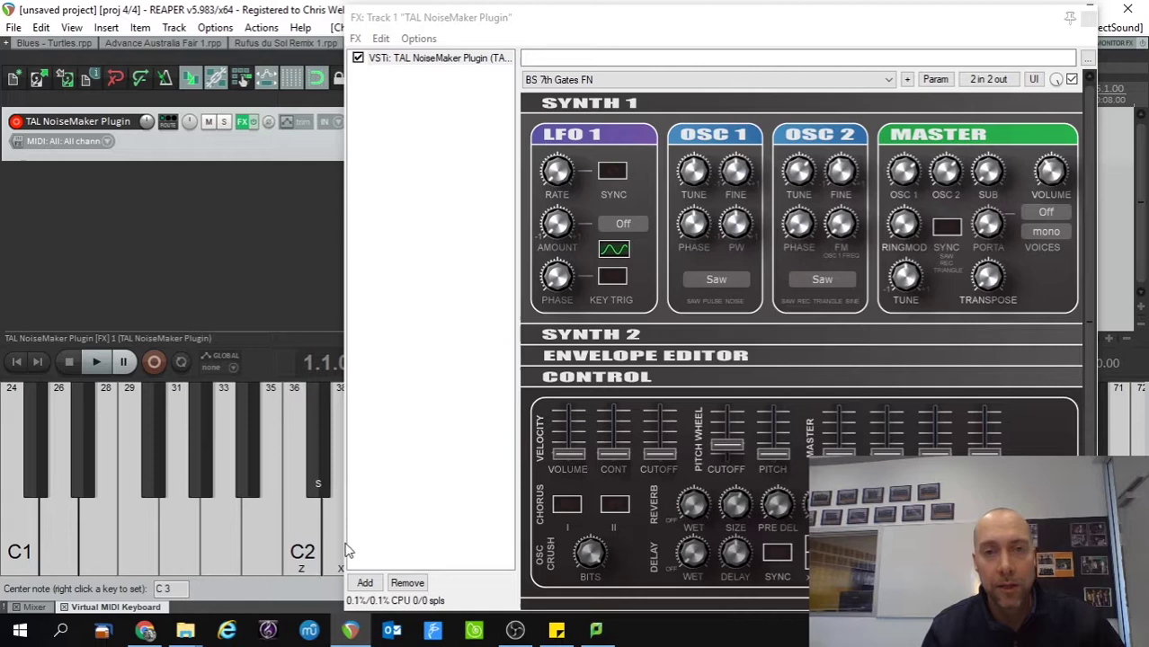
left_click(180, 550)
left_click(223, 550)
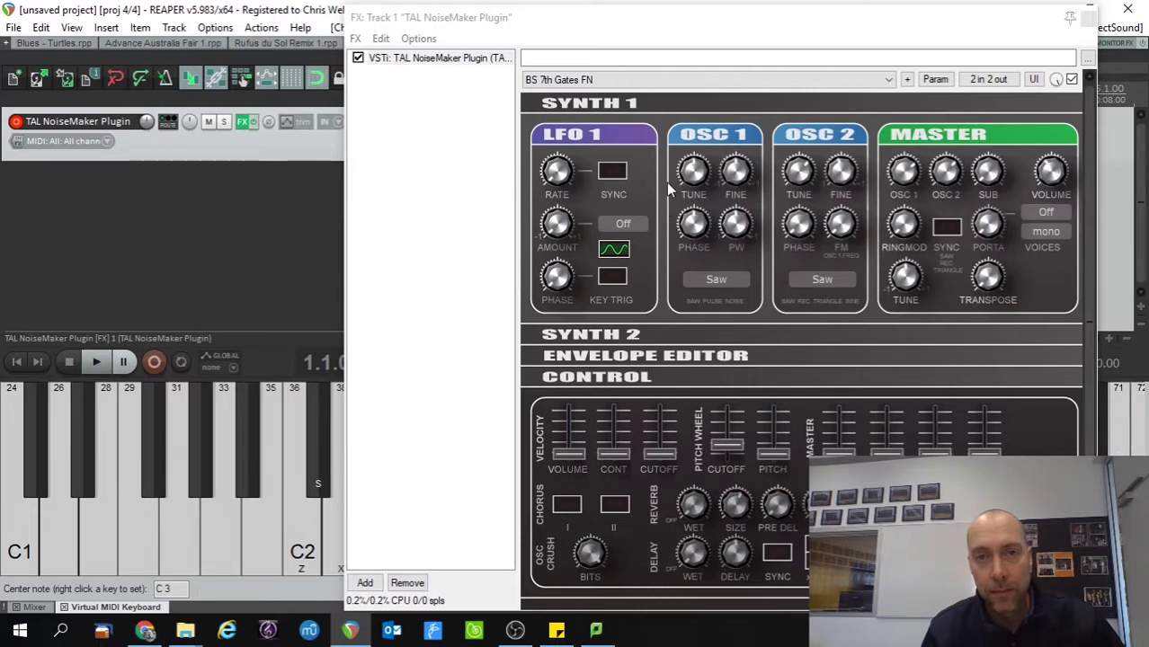
- Reopen the preset list, dismiss it unchanged, and refocus the synth window
left_click(626, 79)
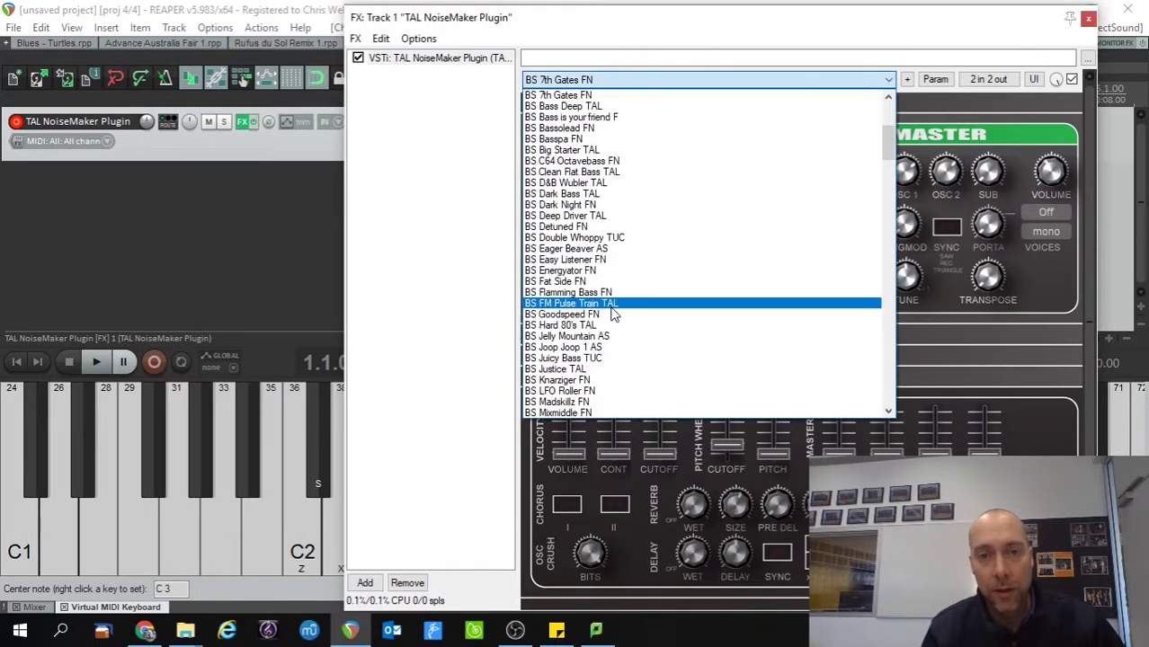
key("Escape")
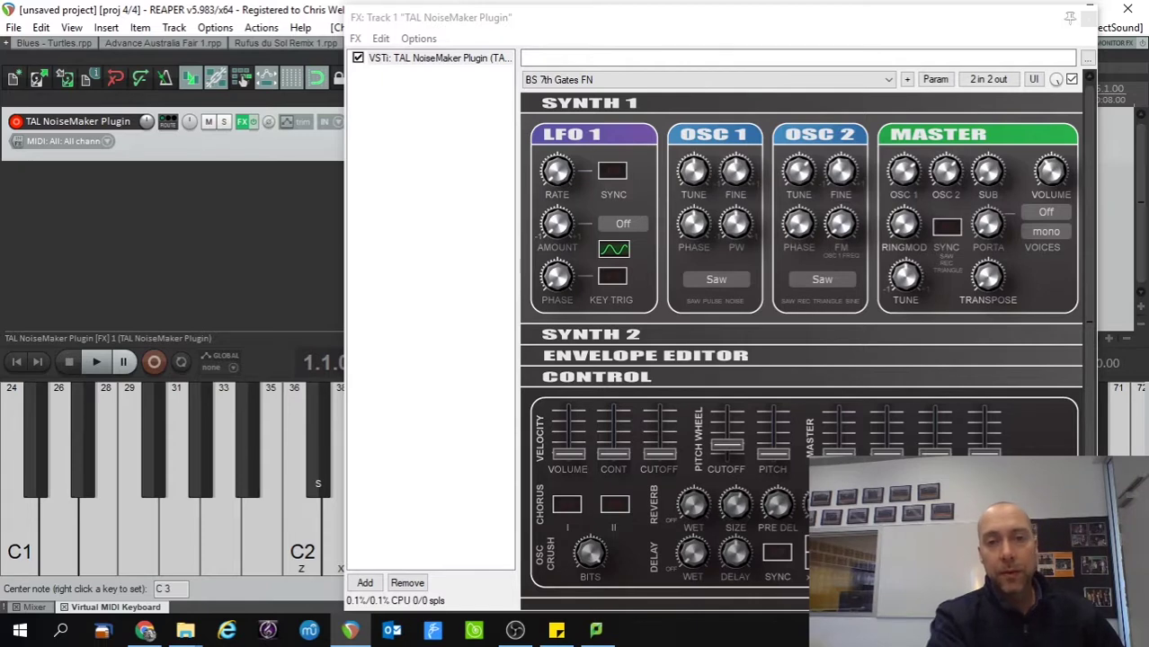
left_click(787, 18)
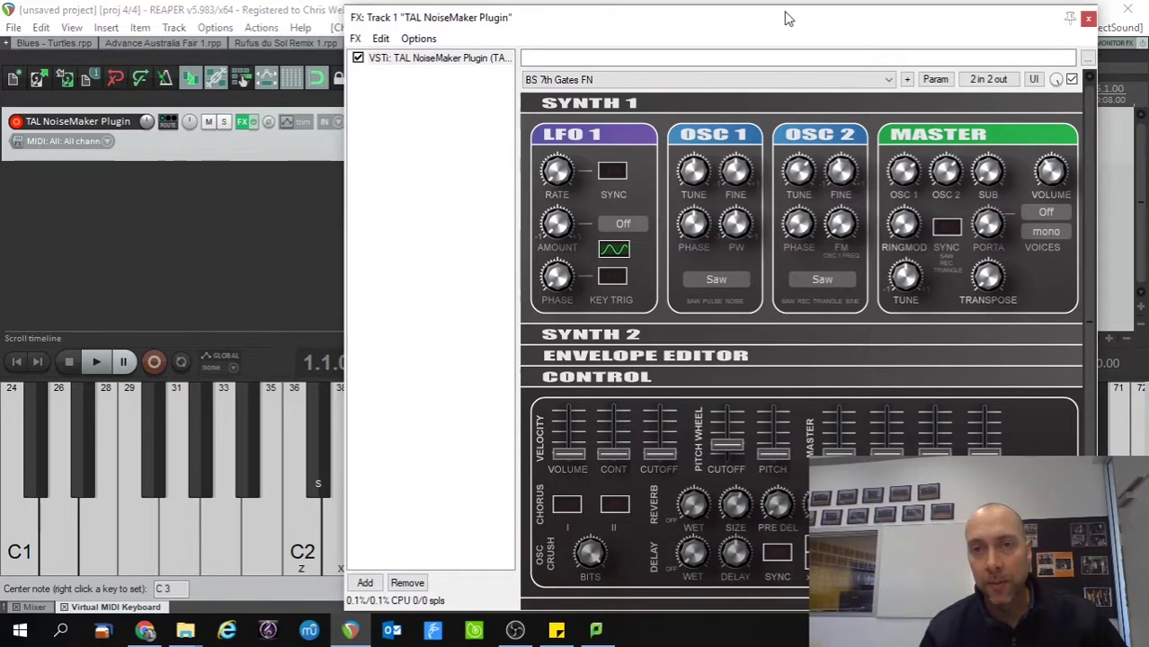
- Move the synth window left and choose KB Glass Star TUC from the preset list
left_click_drag(788, 18, 418, 15)
left_click(310, 79)
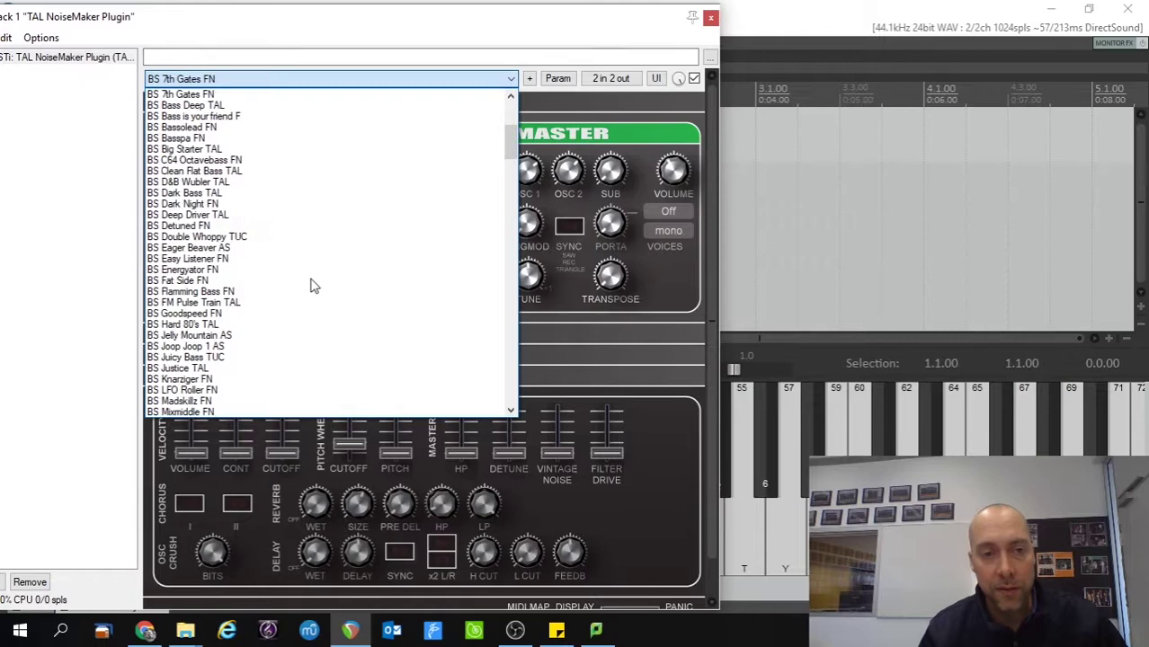
scroll(306, 293, "down", 11)
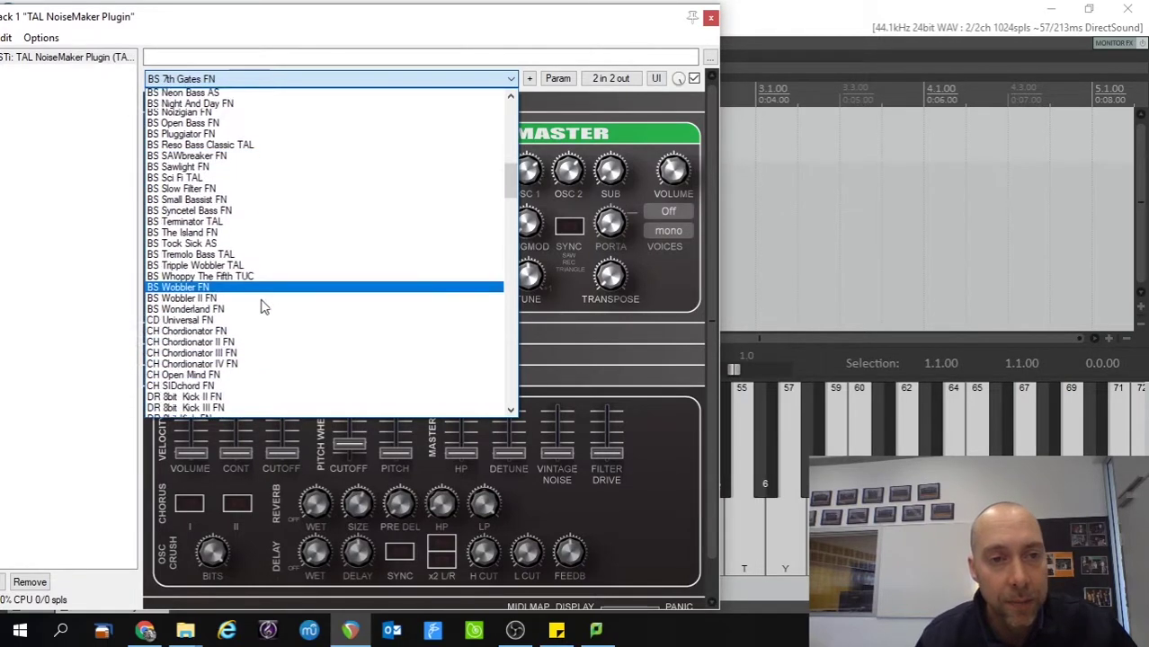
scroll(261, 305, "down", 4)
scroll(259, 303, "up", 7)
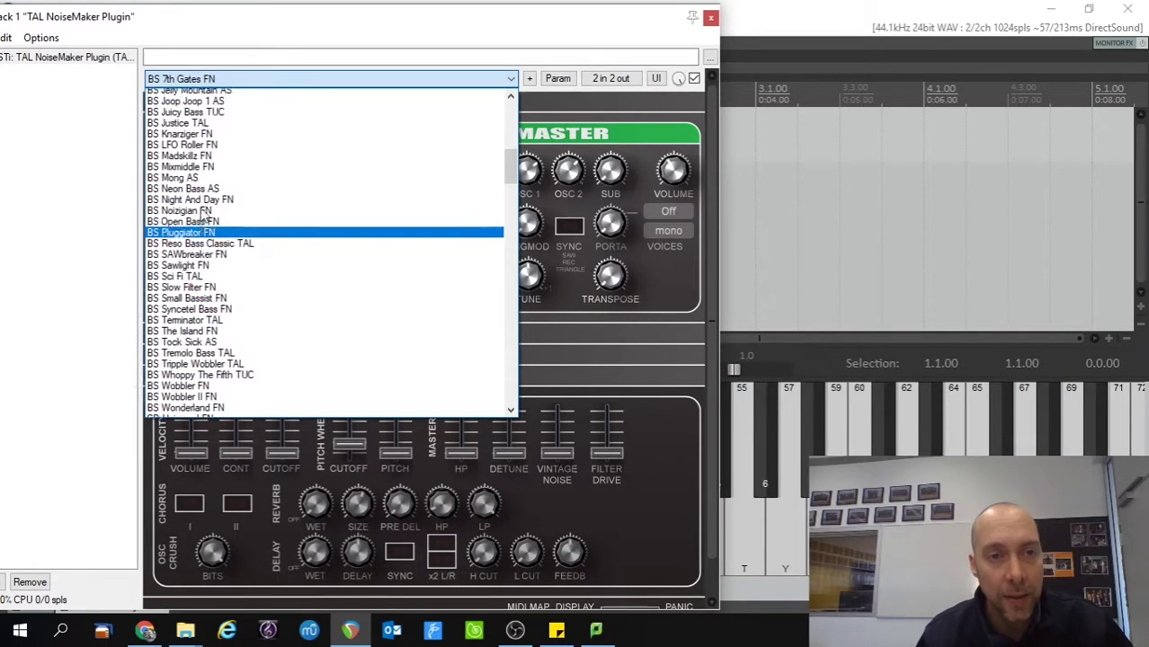
scroll(199, 211, "up", 3)
scroll(209, 270, "down", 10)
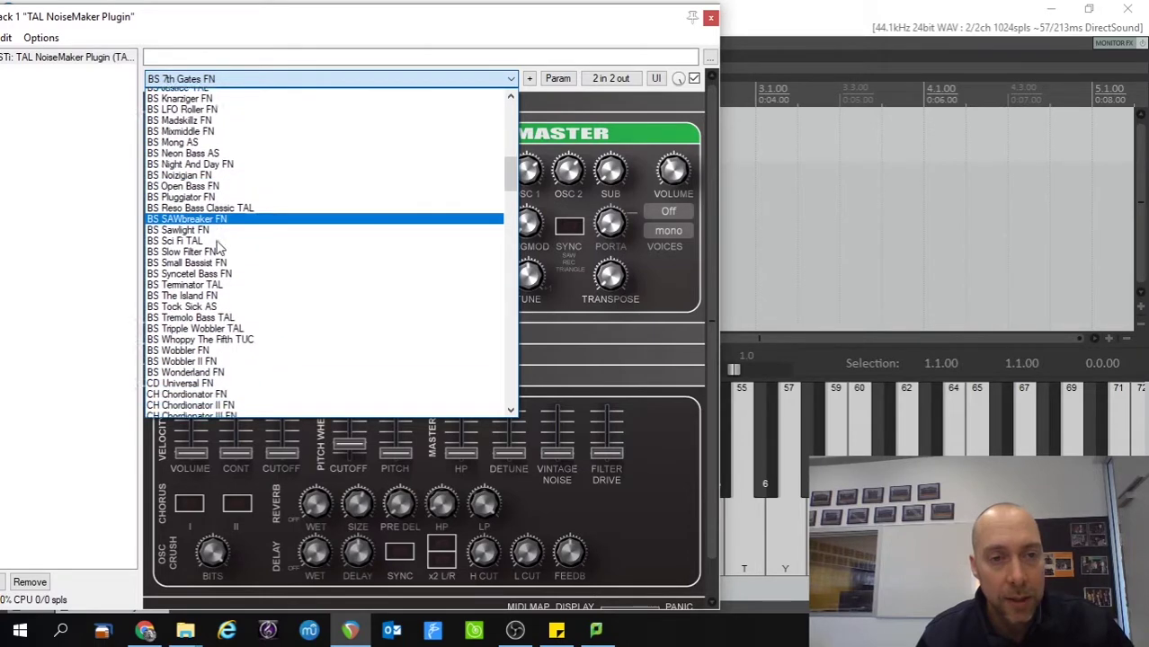
scroll(214, 243, "down", 1)
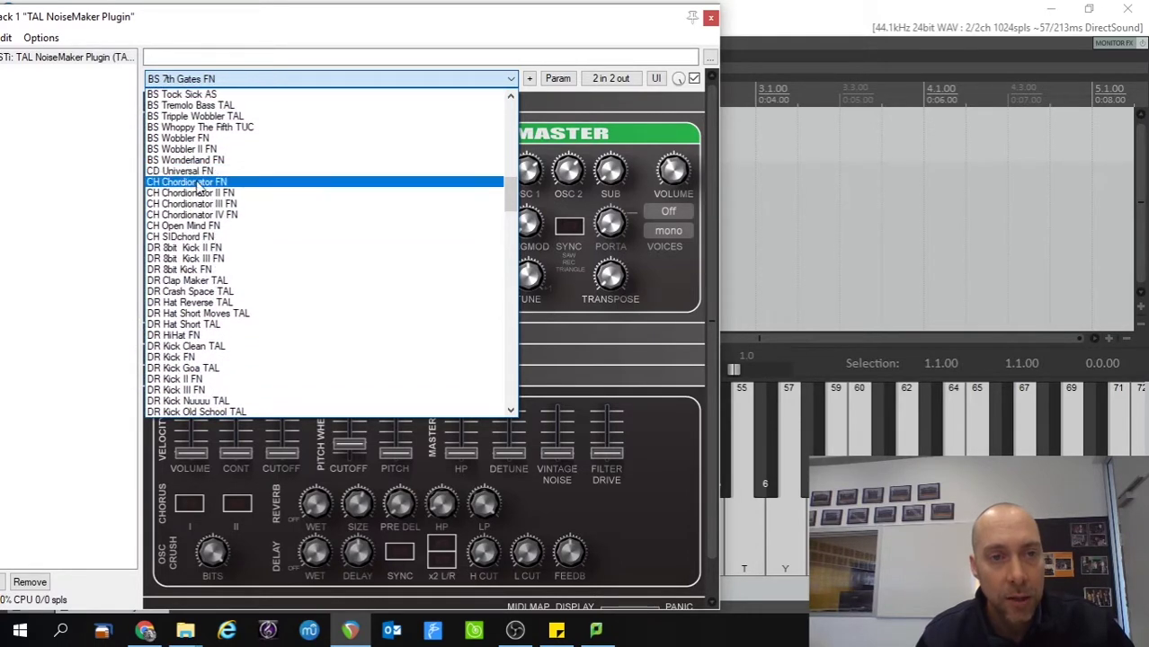
scroll(202, 189, "down", 20)
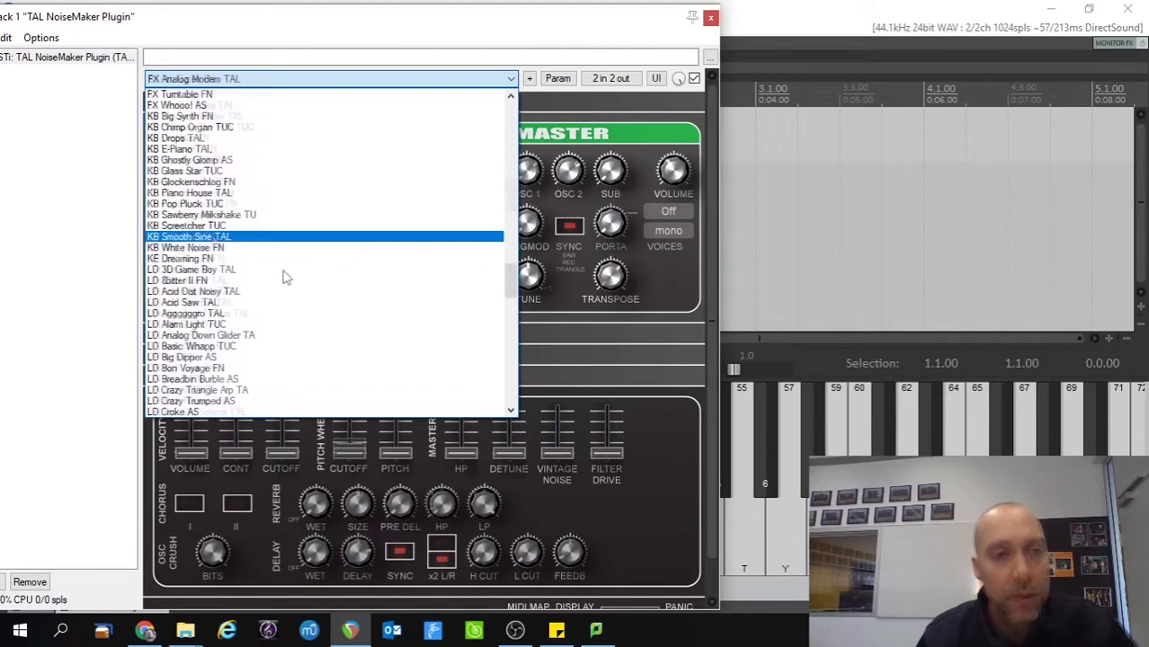
left_click(214, 171)
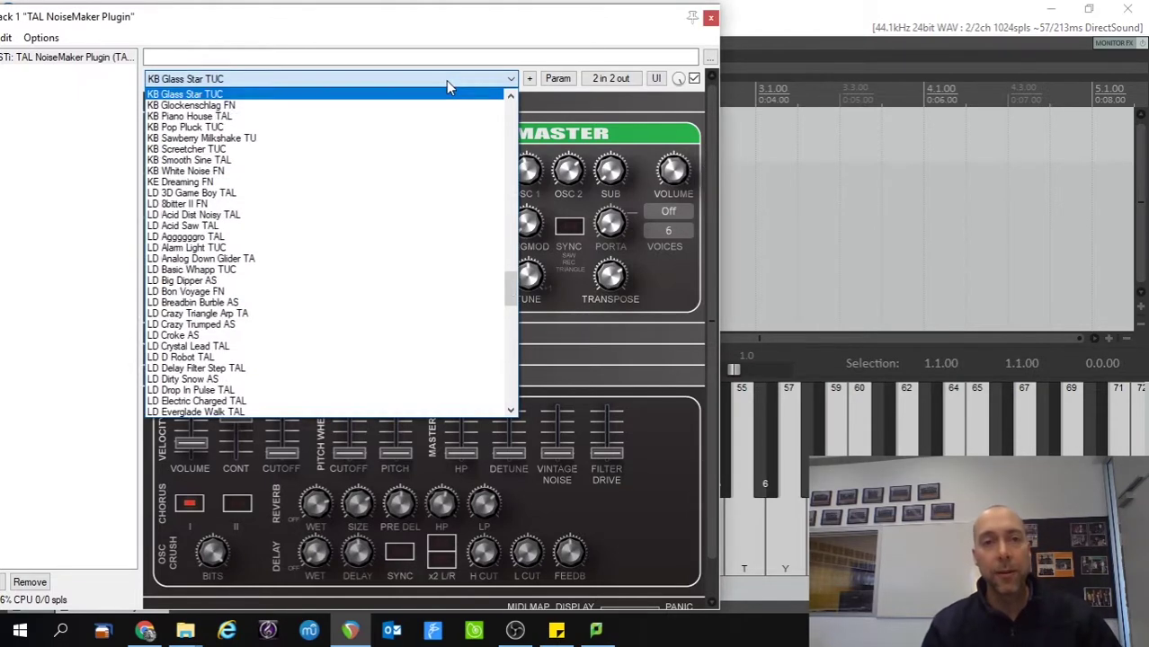
- Scroll through the preset list, close it, and nudge the synth window right
scroll(281, 319, "down", 5)
scroll(281, 314, "down", 2)
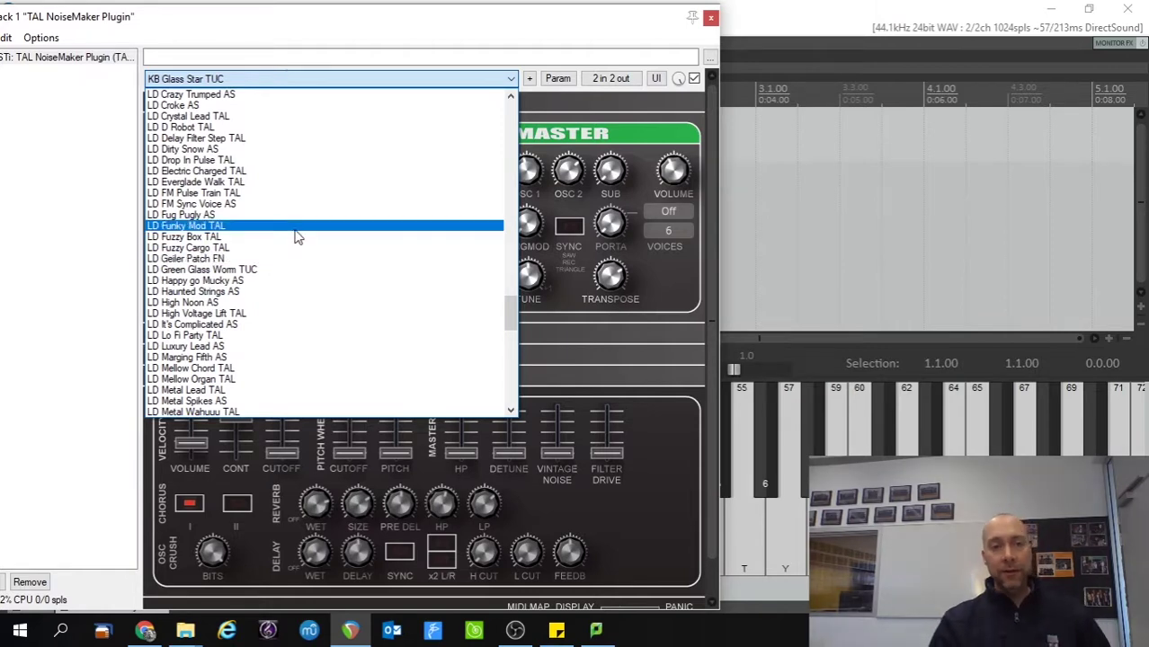
scroll(298, 237, "up", 7)
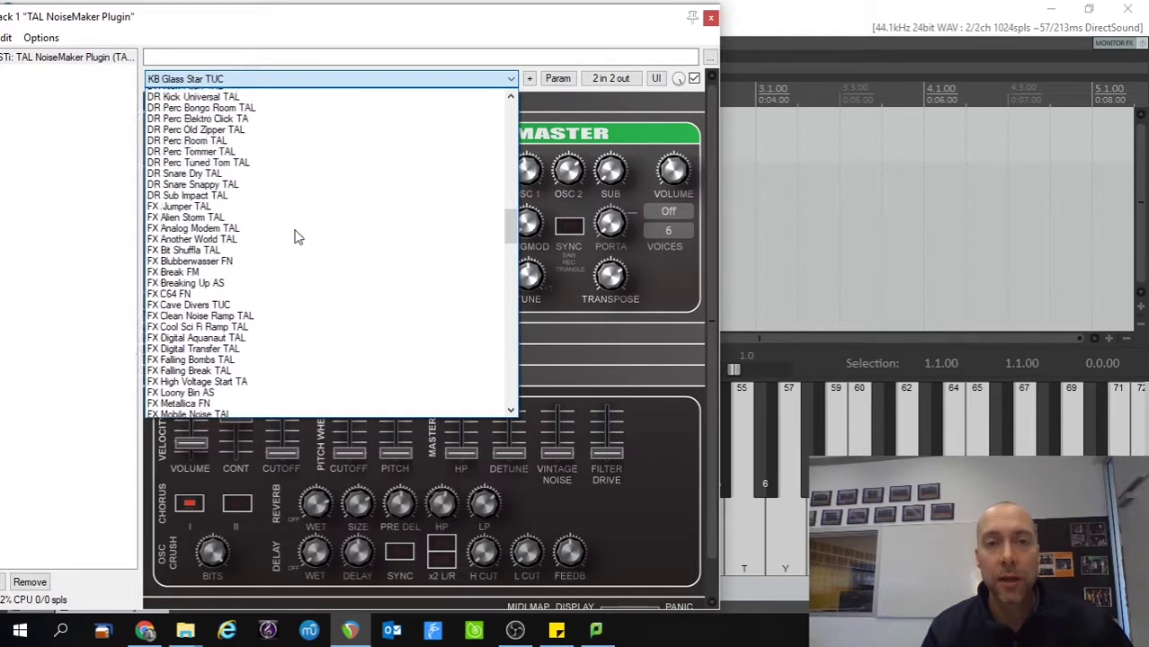
scroll(298, 236, "up", 2)
left_click_drag(508, 144, 512, 105)
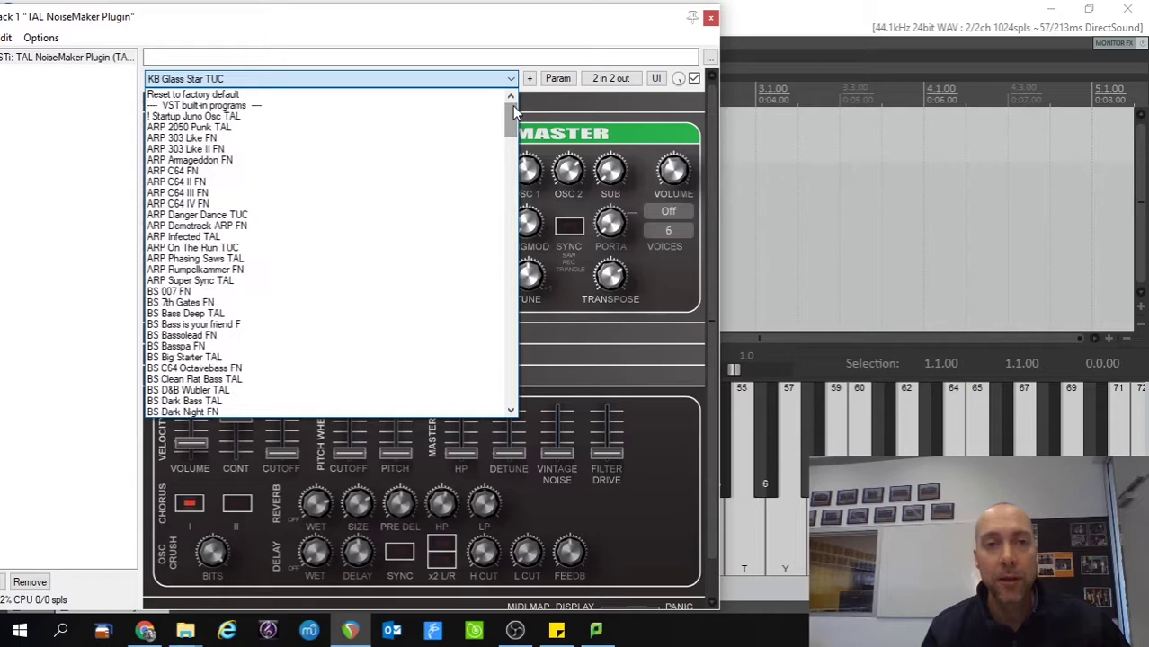
left_click(363, 22)
mouse_move(463, 26)
left_mouse_down()
mouse_move(488, 26)
mouse_move(462, 20)
left_mouse_up()
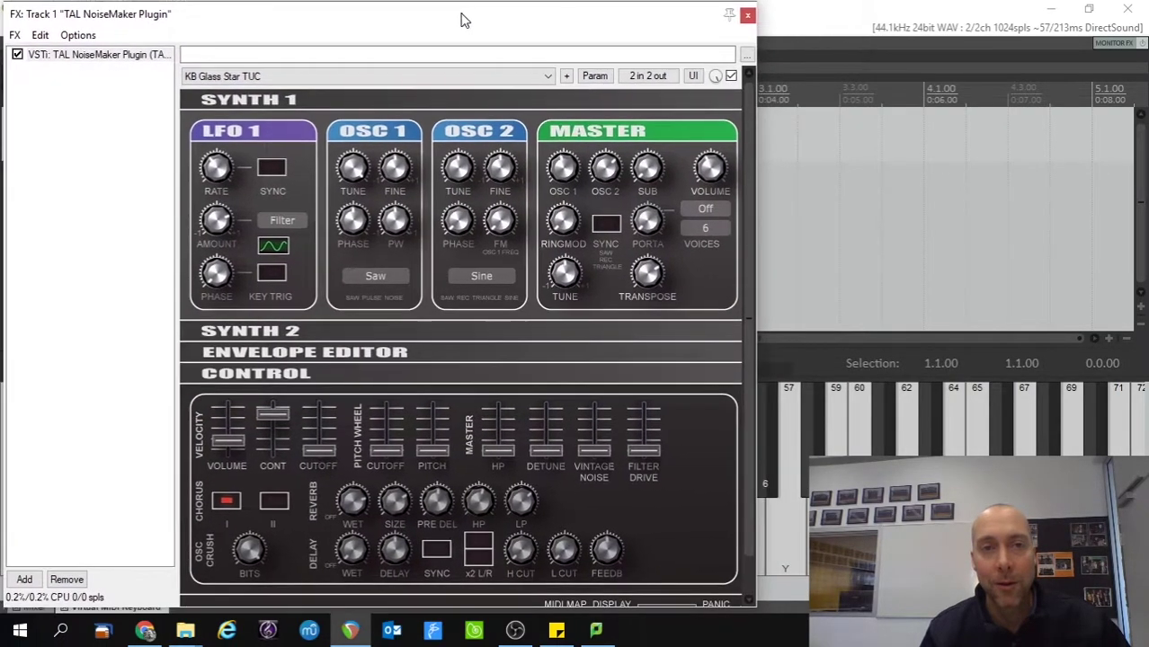